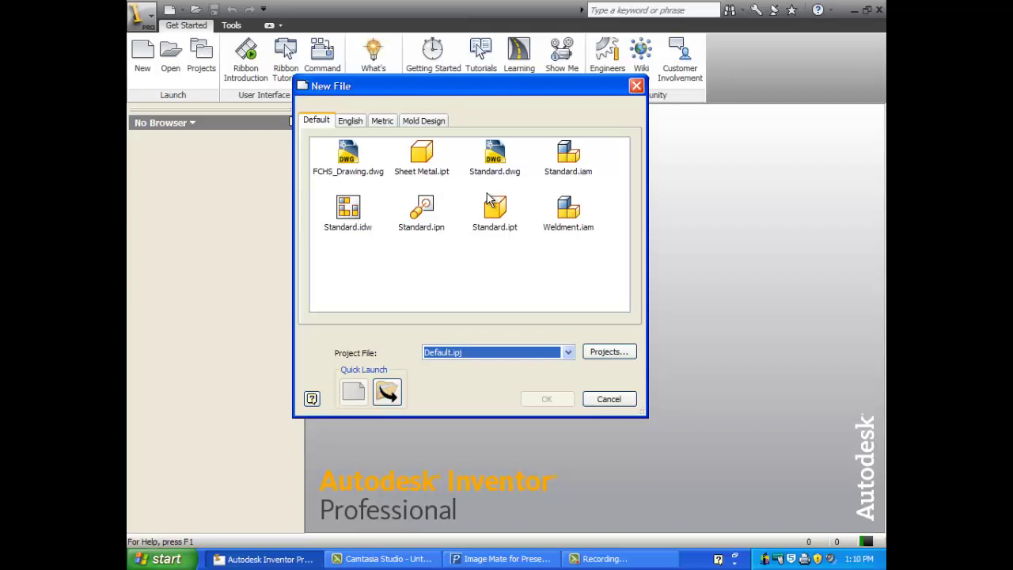
- Start a new Standard.ipt part and draw a closed trapezoid with a slanted right edge
double_click(490, 209)
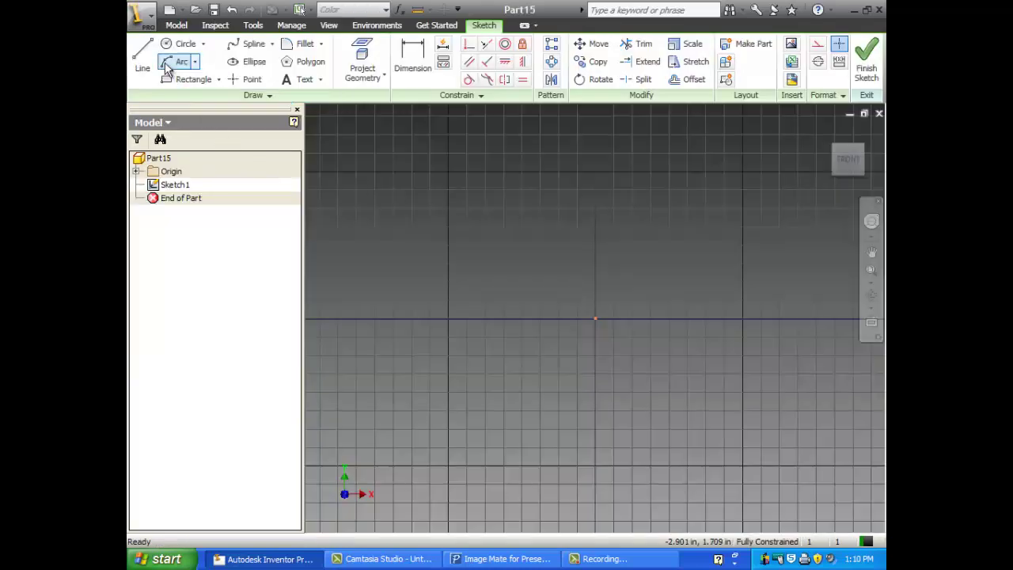
left_click(145, 62)
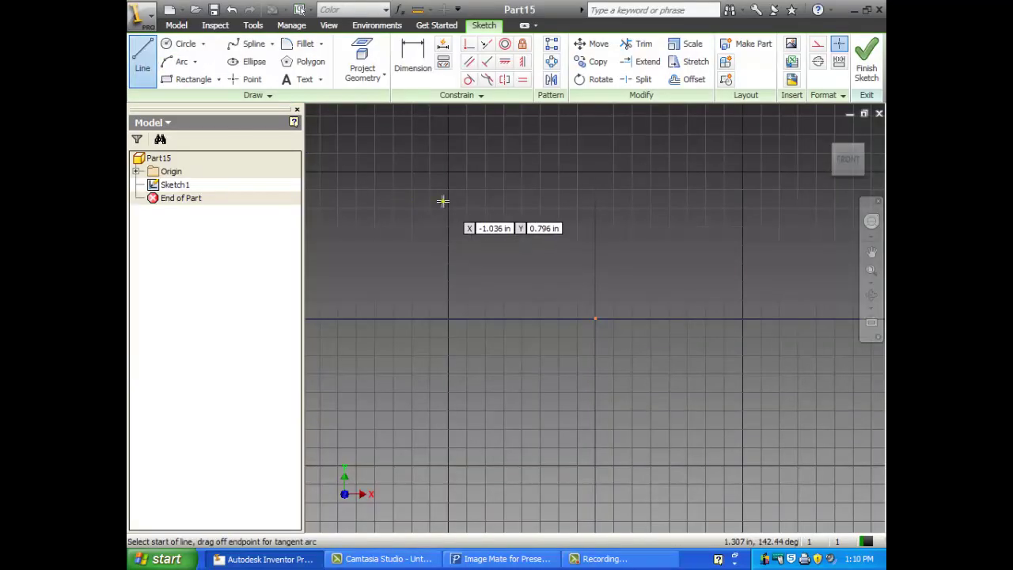
left_click(442, 202)
left_click(442, 417)
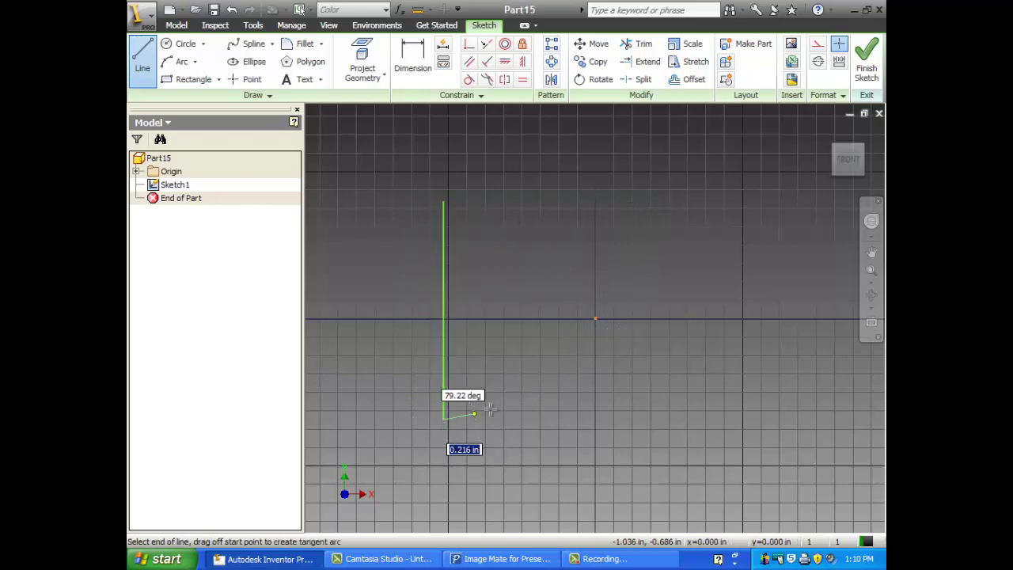
left_click(760, 419)
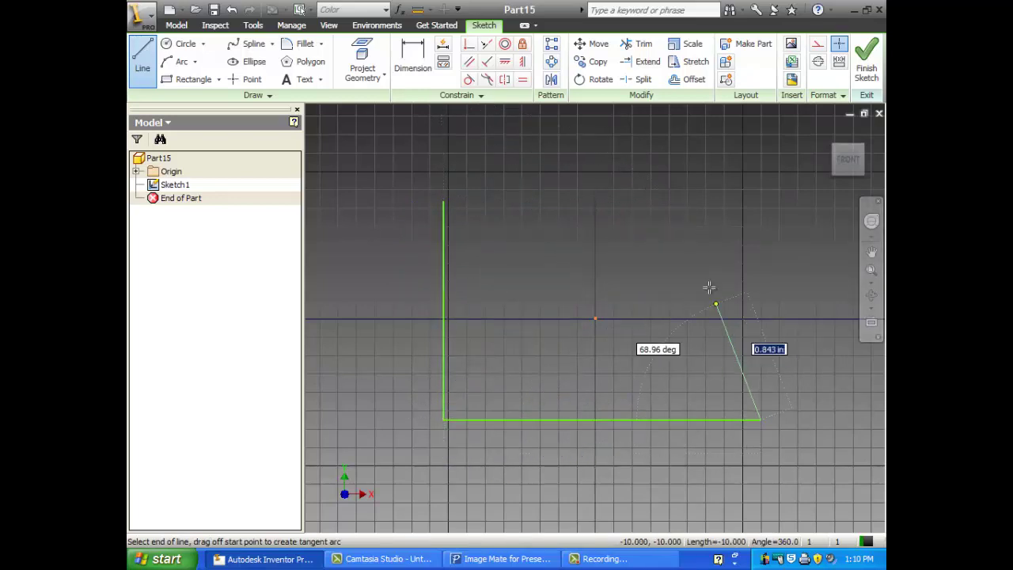
left_click(680, 202)
left_click(444, 202)
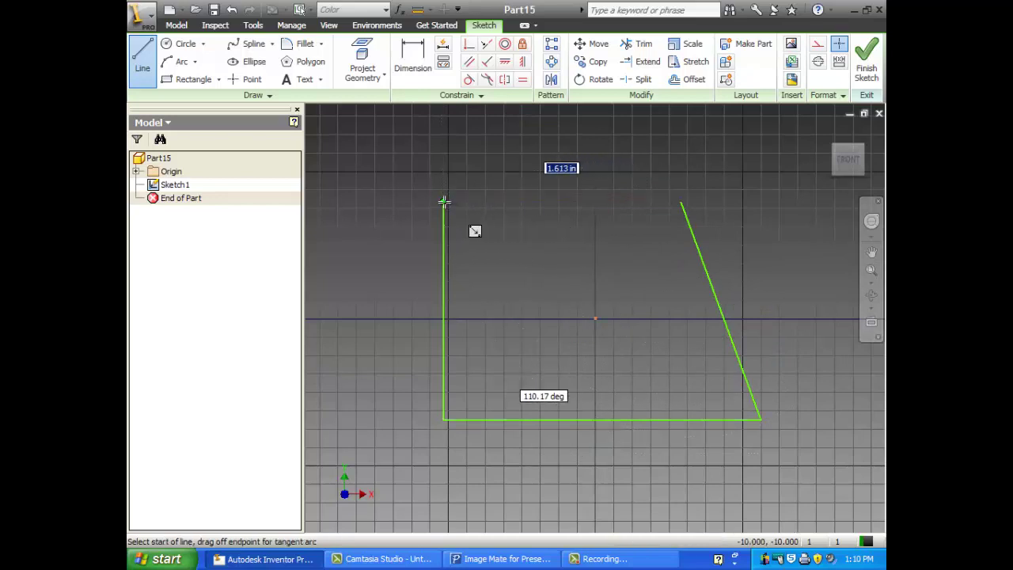
right_click(444, 157)
- Dimension the profile's bottom edge at 2.250
left_click(457, 168)
left_click(417, 63)
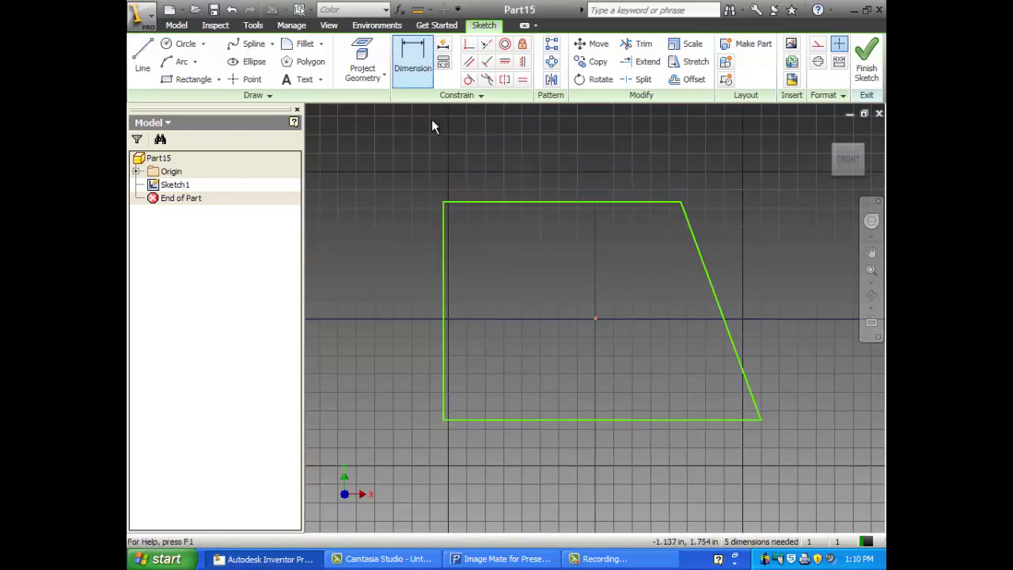
left_click(597, 420)
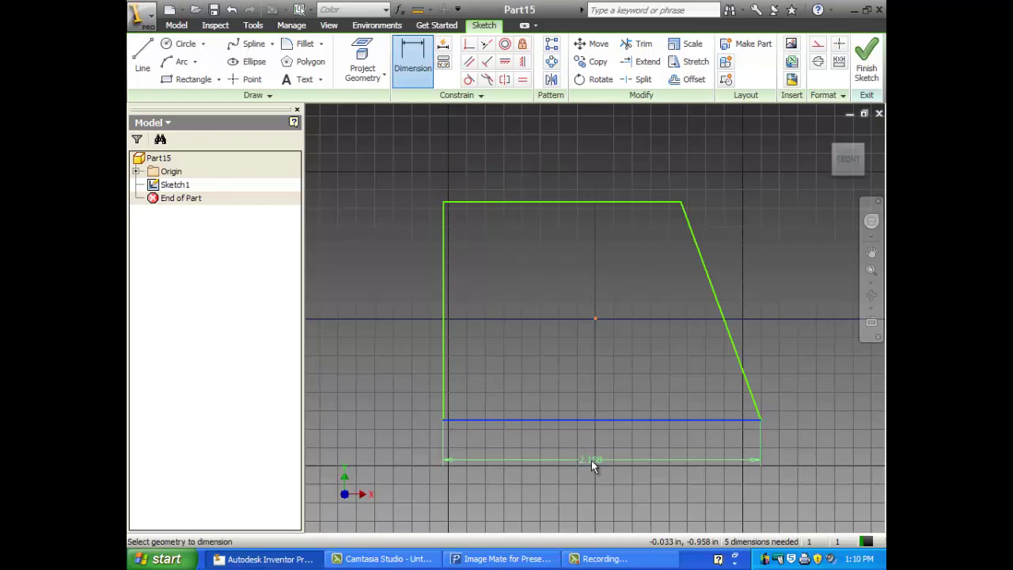
left_click(590, 460)
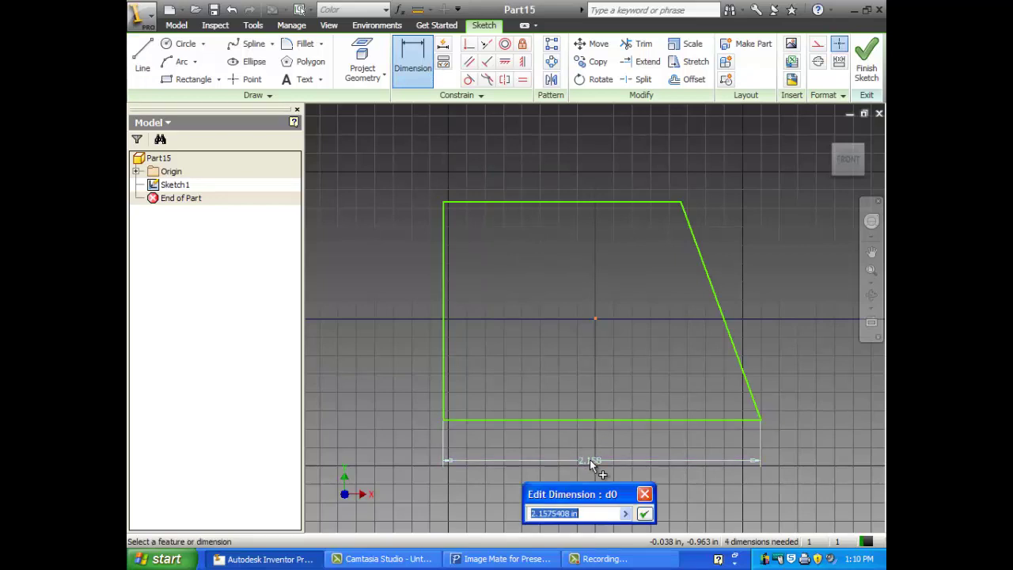
type("2.25")
key("Return")
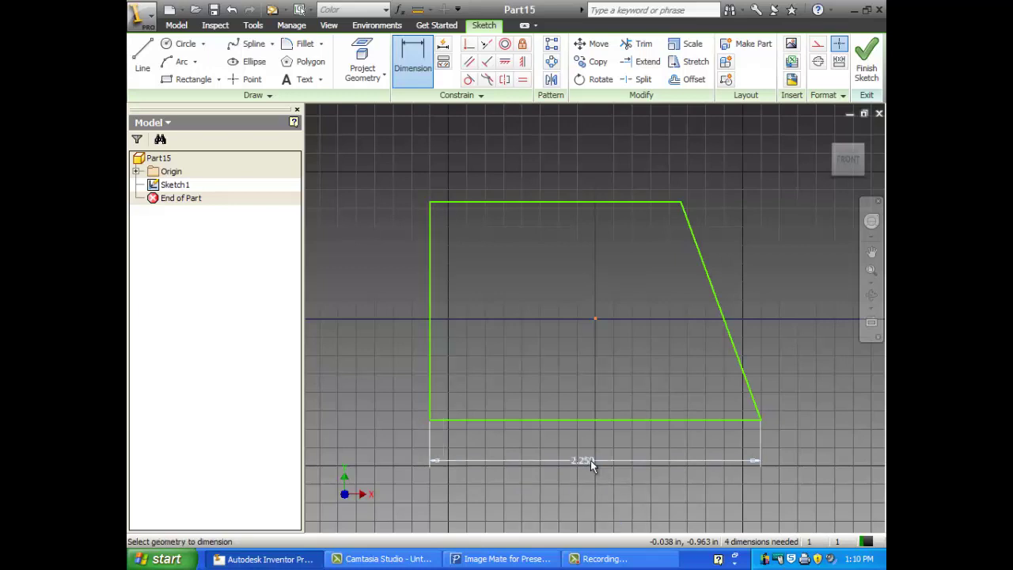
- Dimension the top edge at 1.750 and the left-edge height at 1.250
left_click(611, 203)
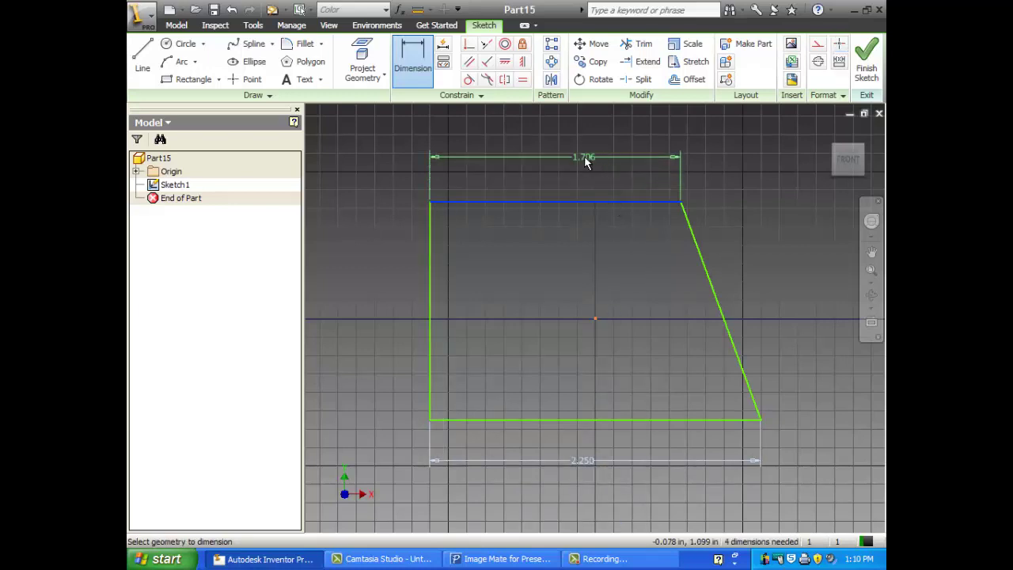
left_click(585, 162)
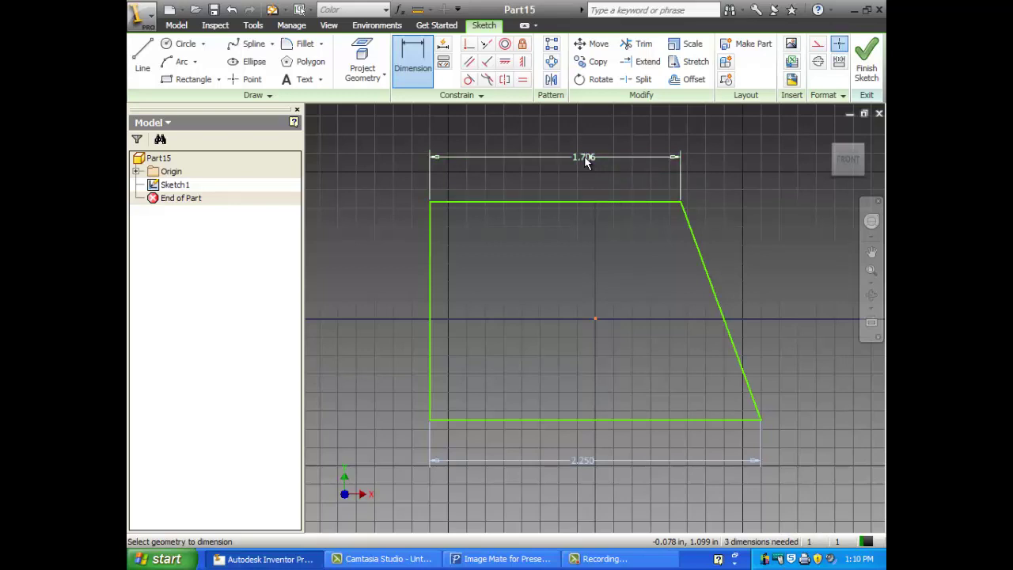
type("1.75")
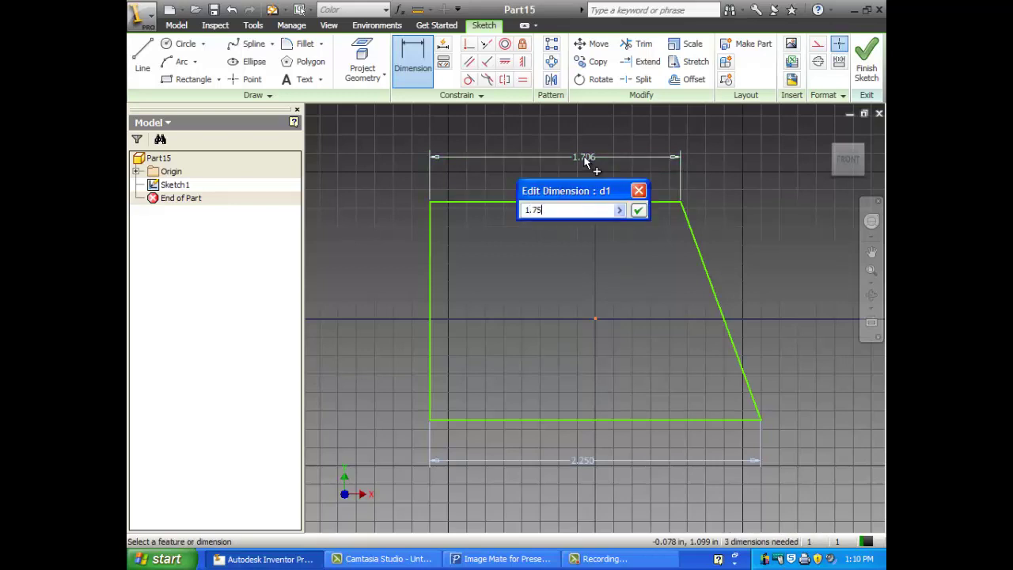
key("Return")
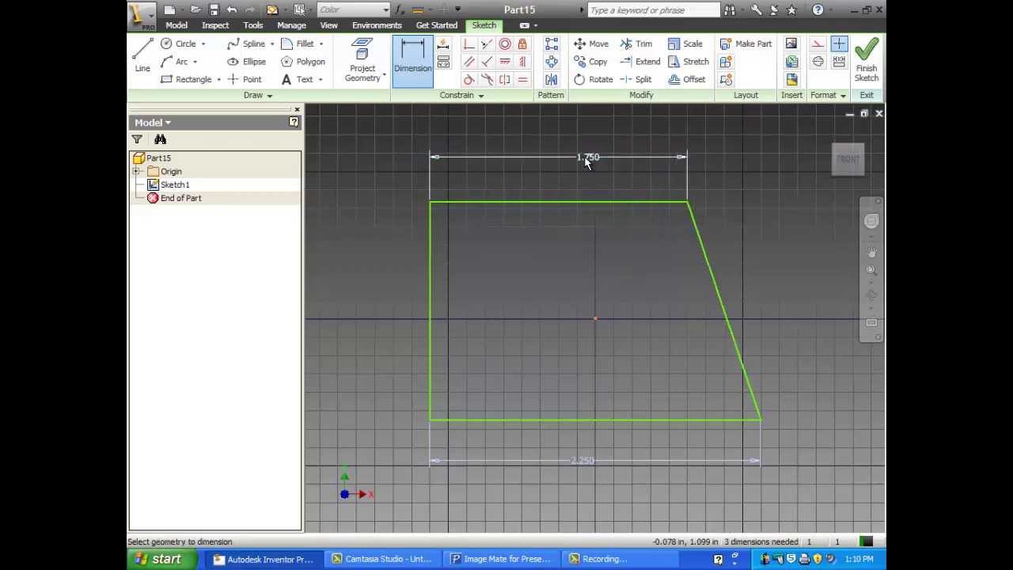
left_click(430, 301)
left_click(370, 298)
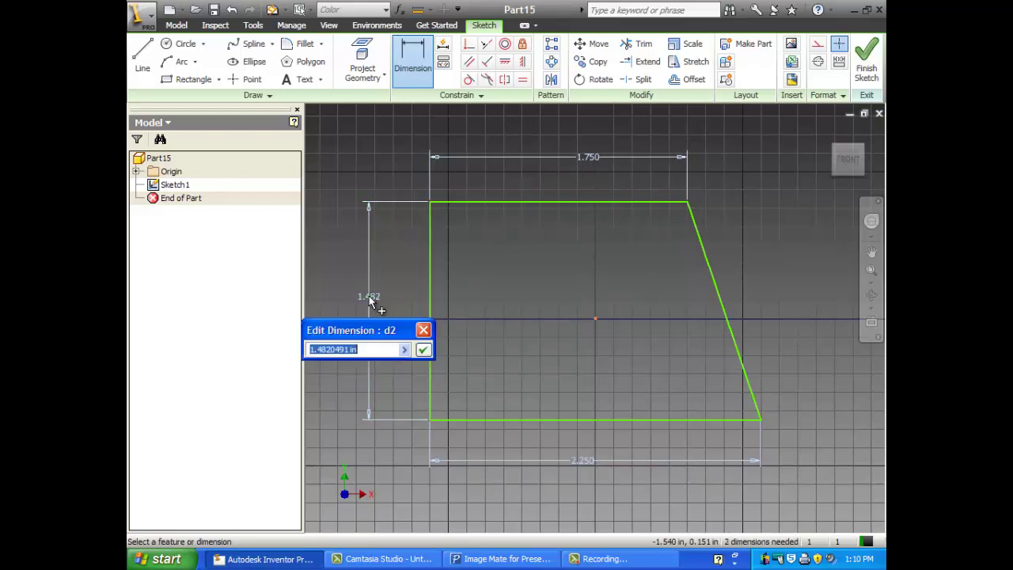
type("1.25")
key("Return")
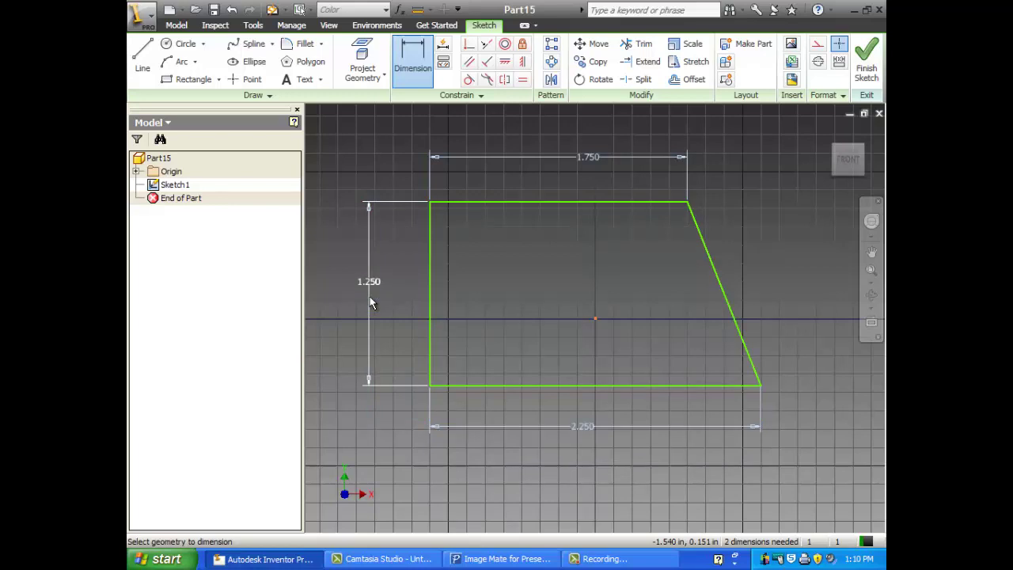
right_click(737, 198)
left_click(752, 209)
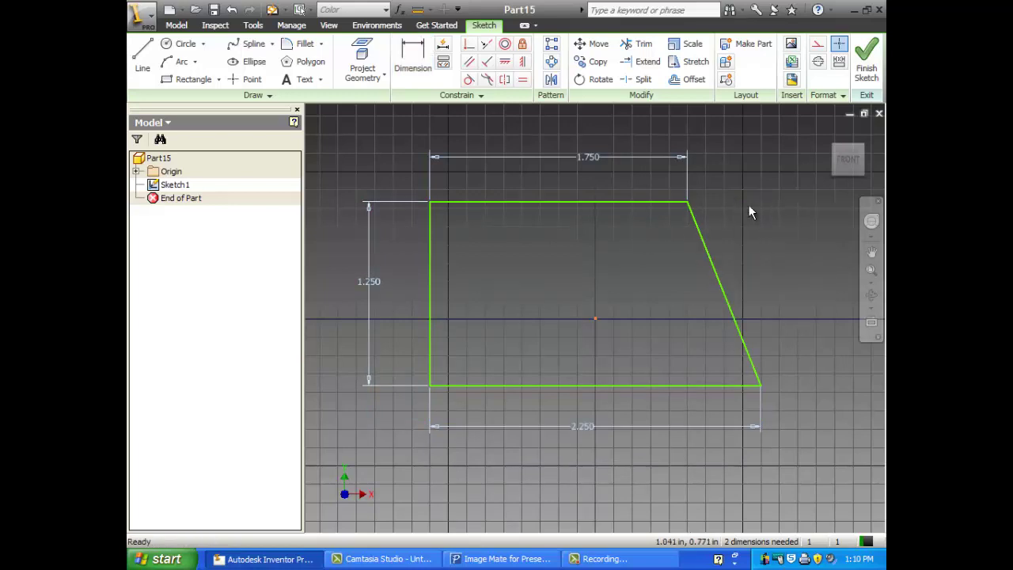
- Finish the sketch and extrude the trapezoid profile 0.5 in into a solid
right_click(748, 204)
left_click(769, 195)
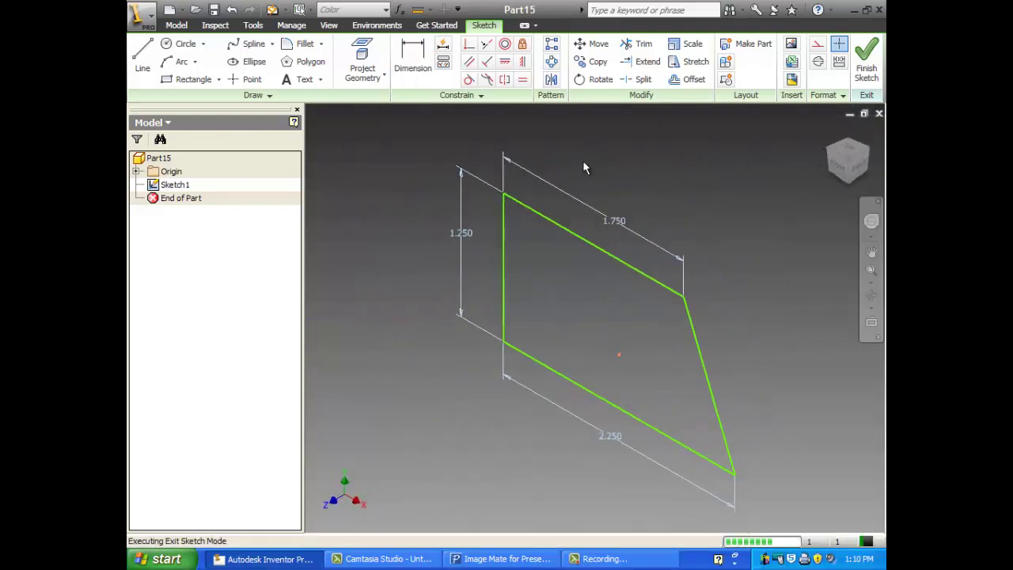
left_click(198, 63)
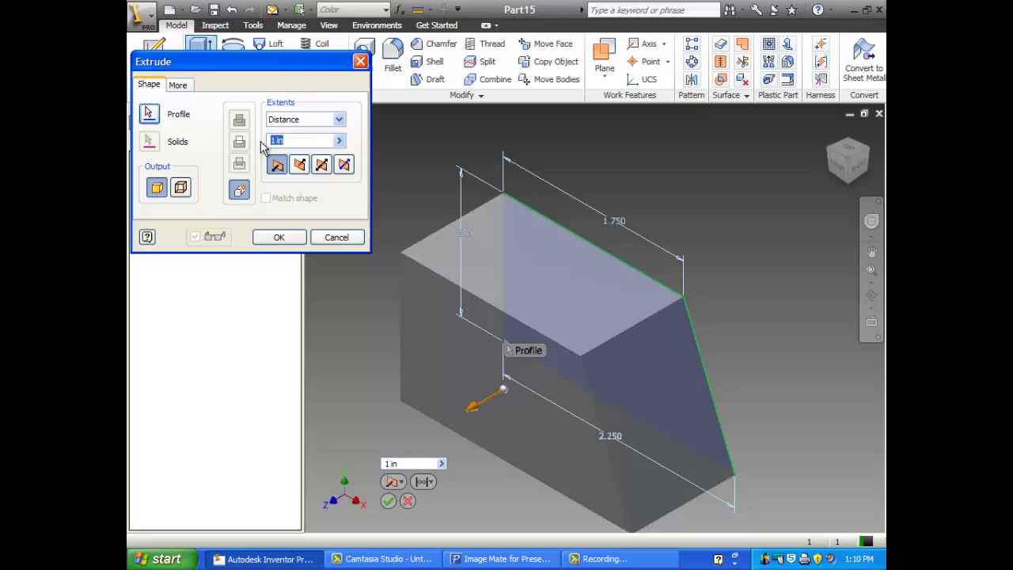
type(".5")
key("Return")
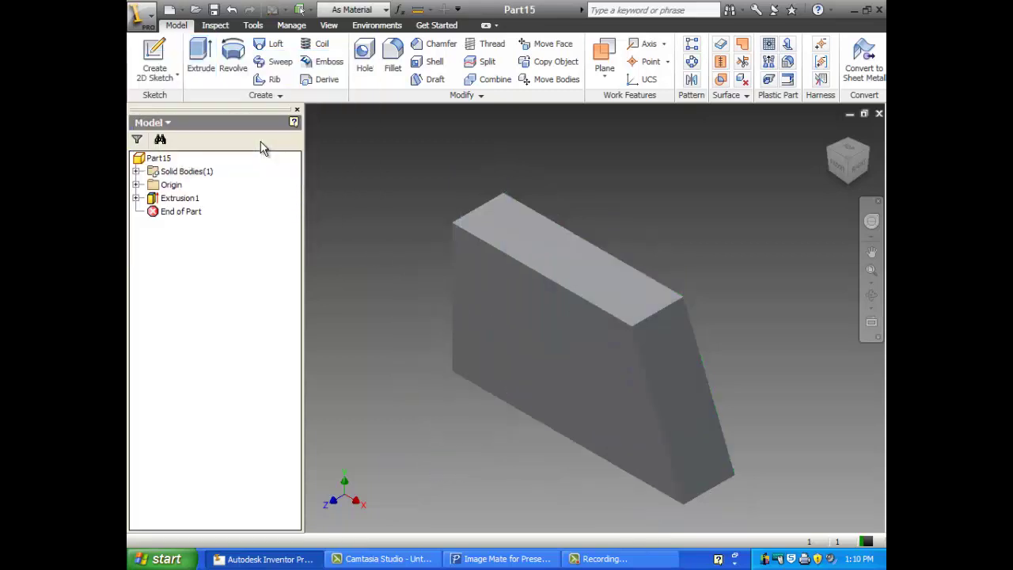
right_click(343, 248)
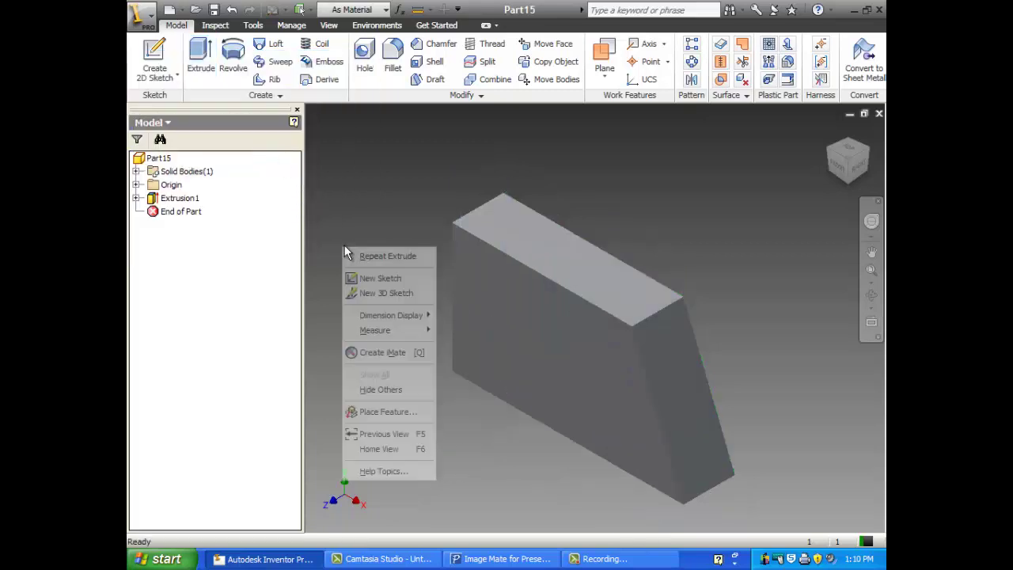
left_click(372, 279)
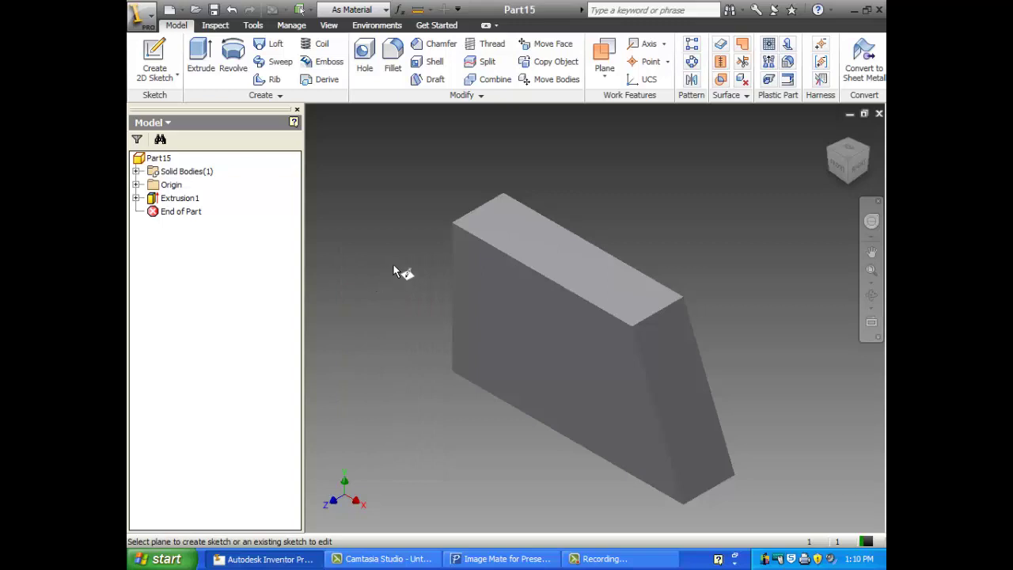
- Sketch on the trapezoid face, viewed head-on, a slanted line from top to bottom edge
left_click(871, 165)
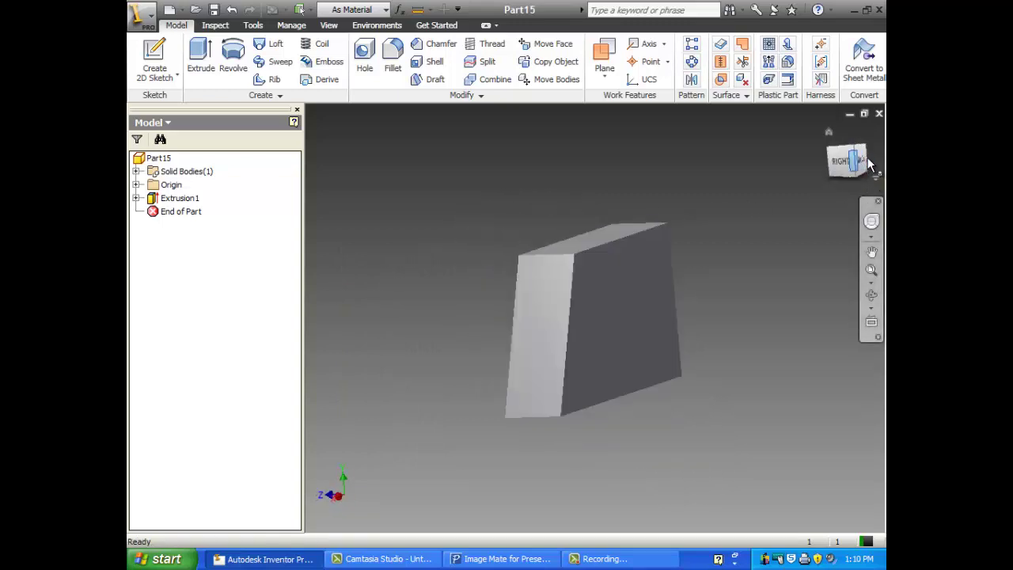
left_click(629, 300)
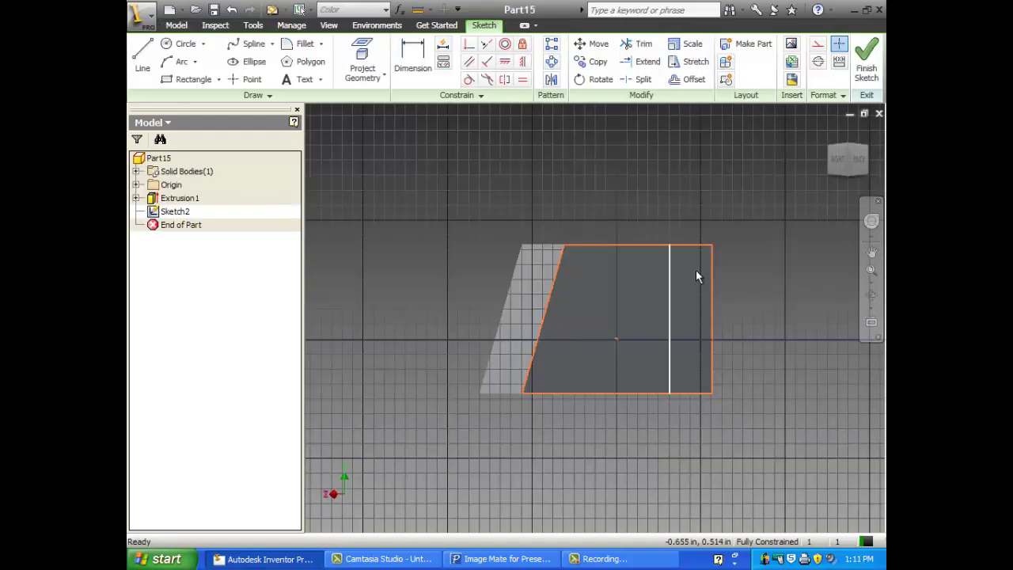
left_click(859, 163)
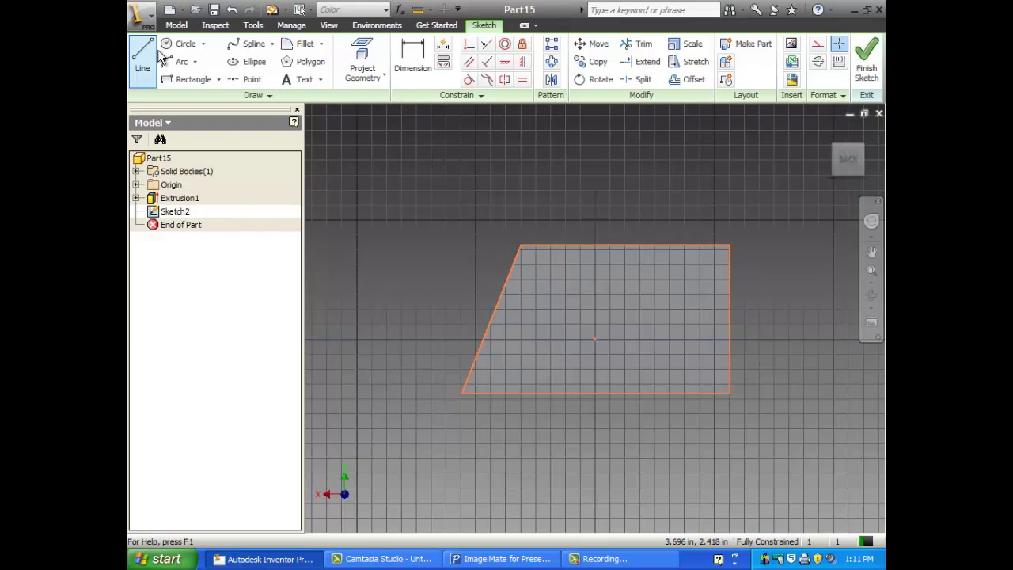
left_click(145, 54)
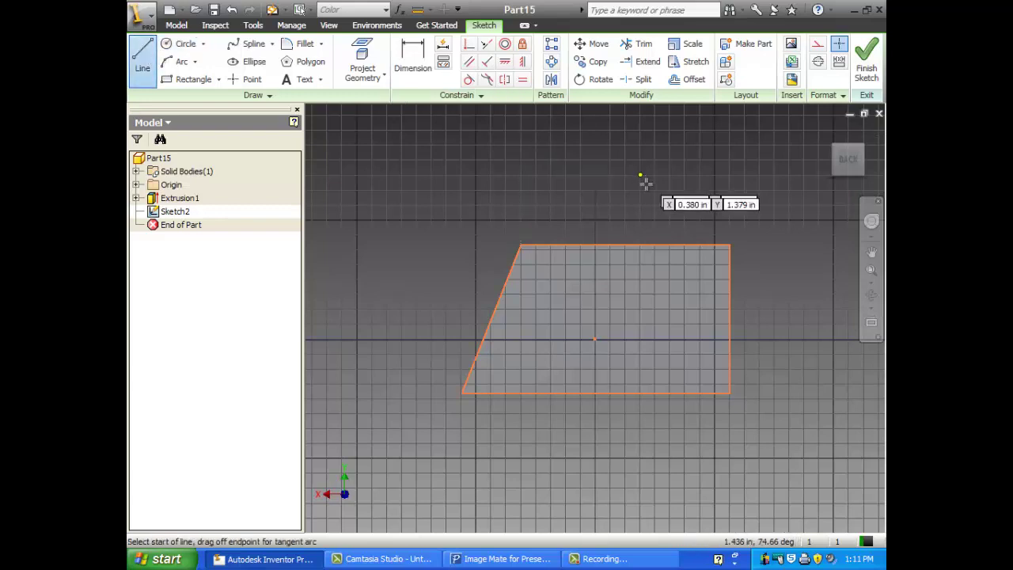
left_click(667, 247)
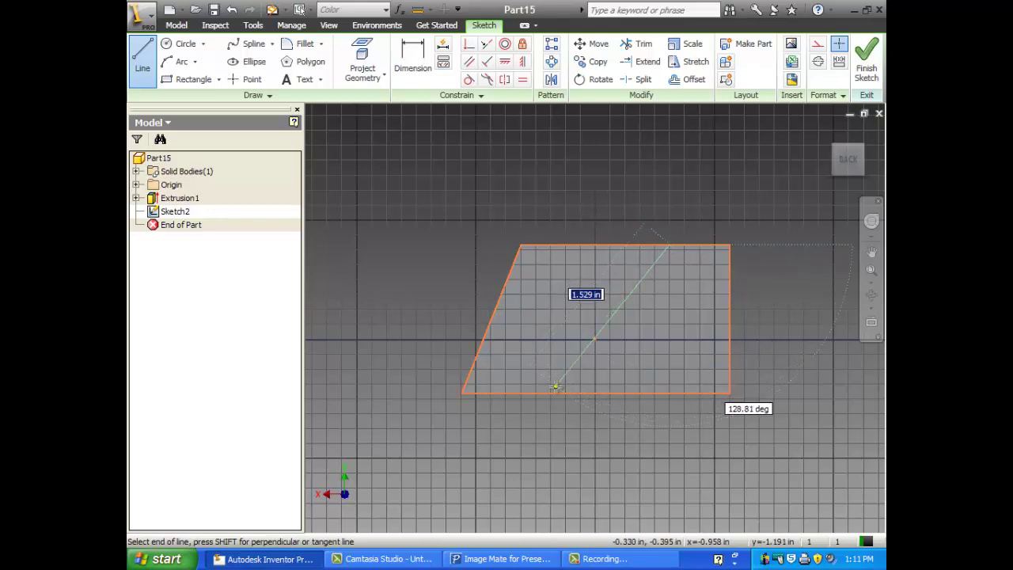
double_click(556, 391)
right_click(586, 194)
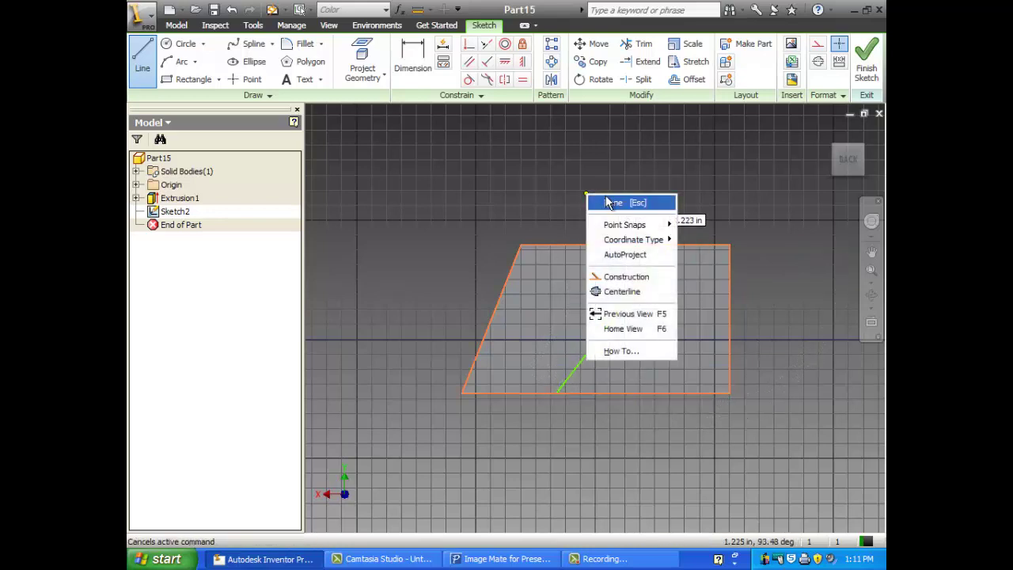
left_click(610, 204)
left_click(418, 60)
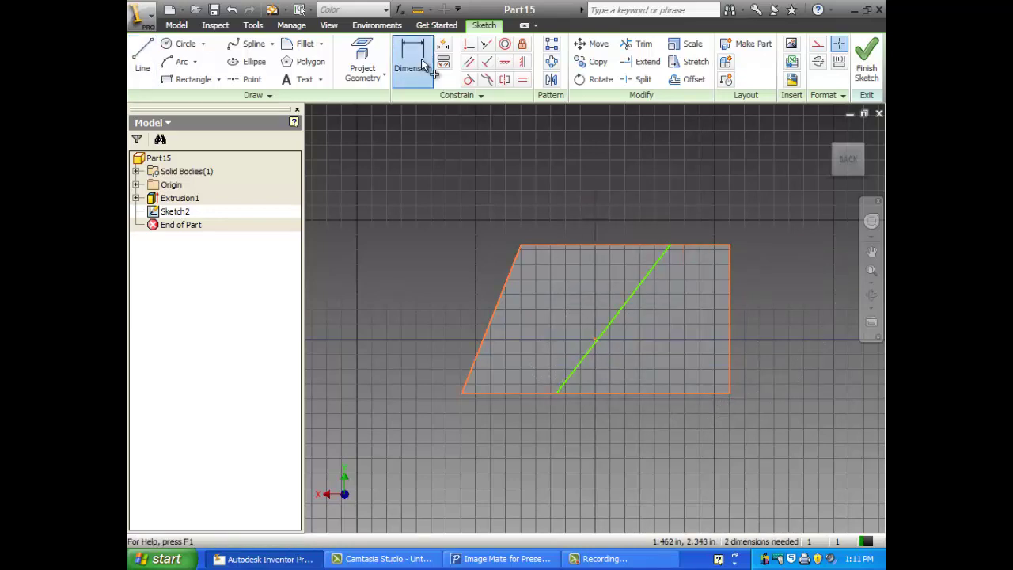
- Dimension the line's top endpoint .750 from the top-right corner
left_click(729, 246)
left_click(668, 246)
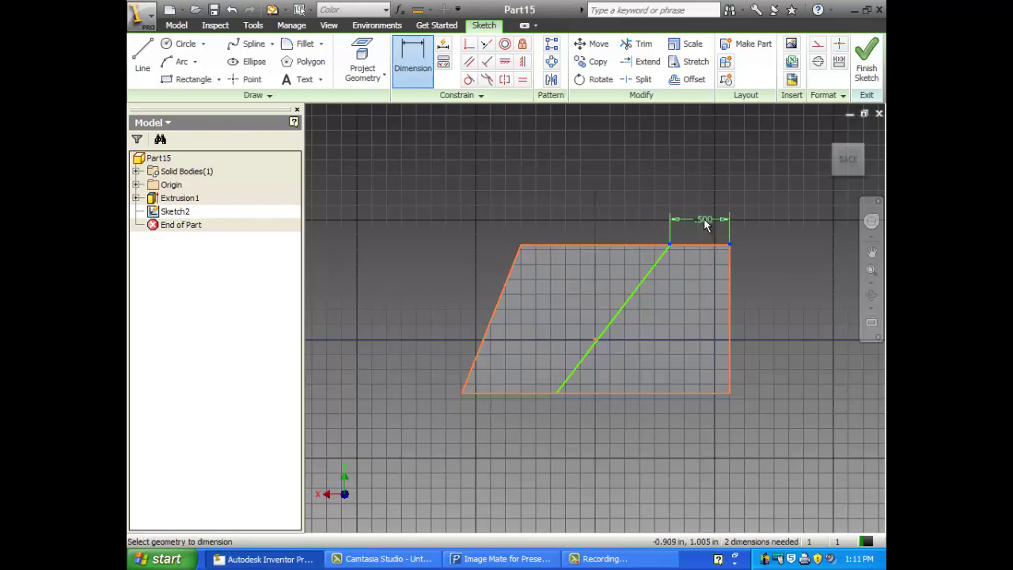
left_click(706, 226)
type(".75")
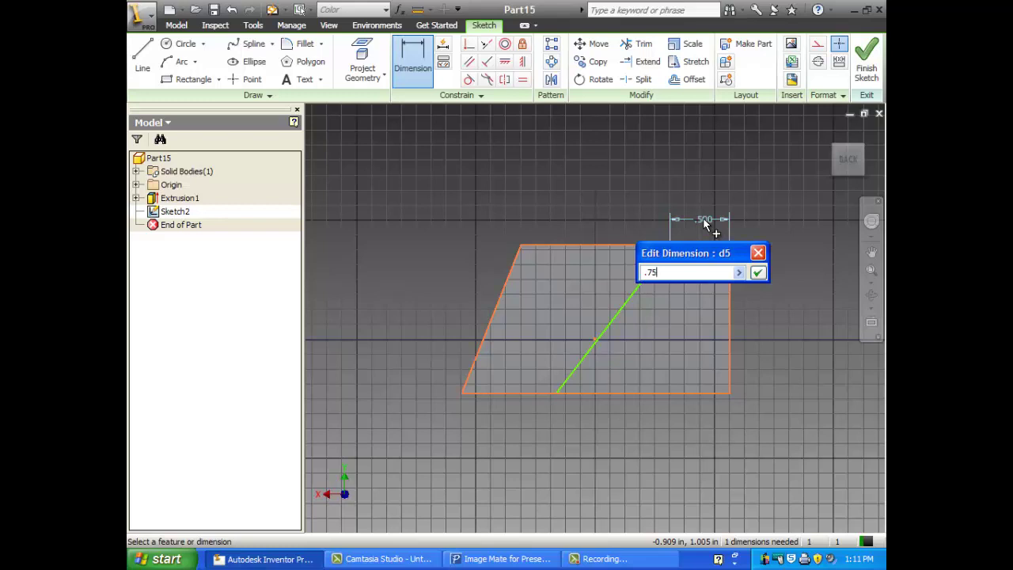
key("Return")
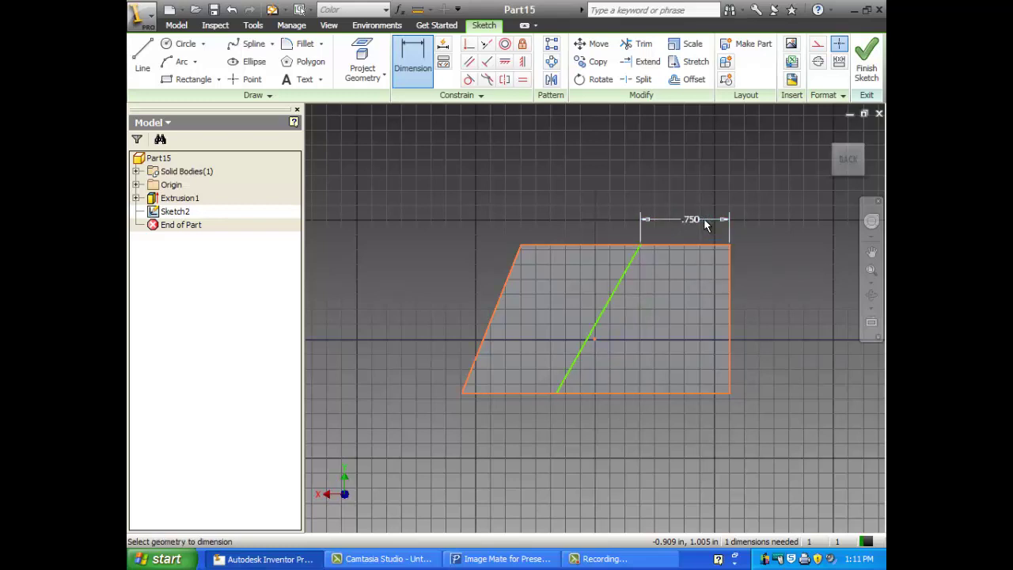
- Dimension the line's bottom end 1.000 from the left corner and finish the sketch
left_click(557, 393)
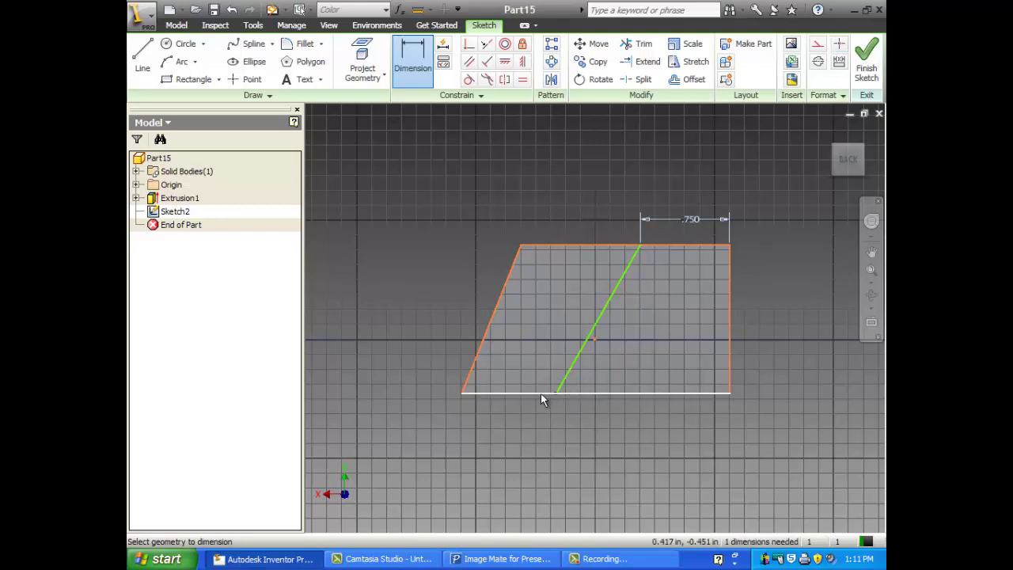
left_click(462, 392)
left_click(499, 430)
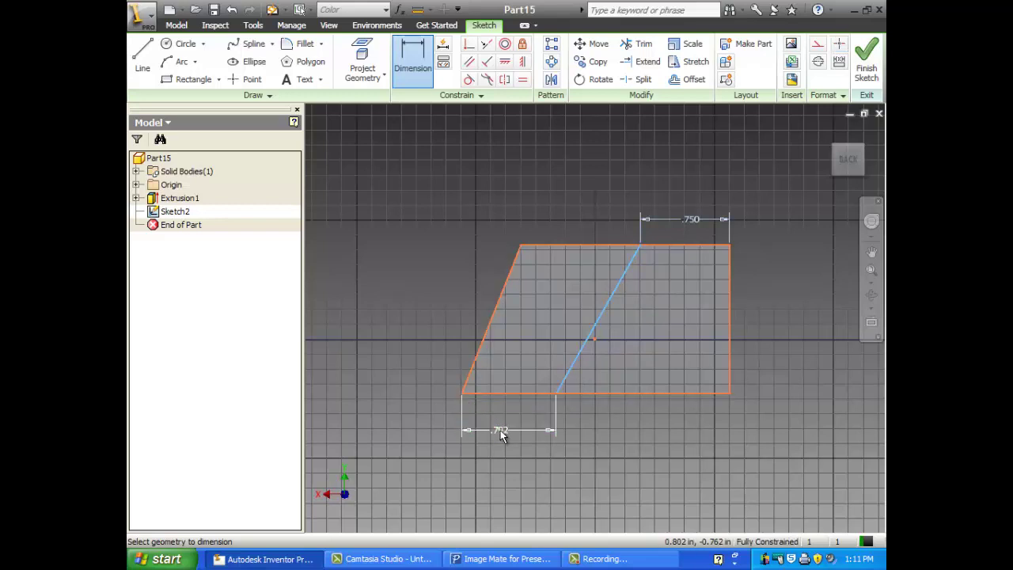
type("1")
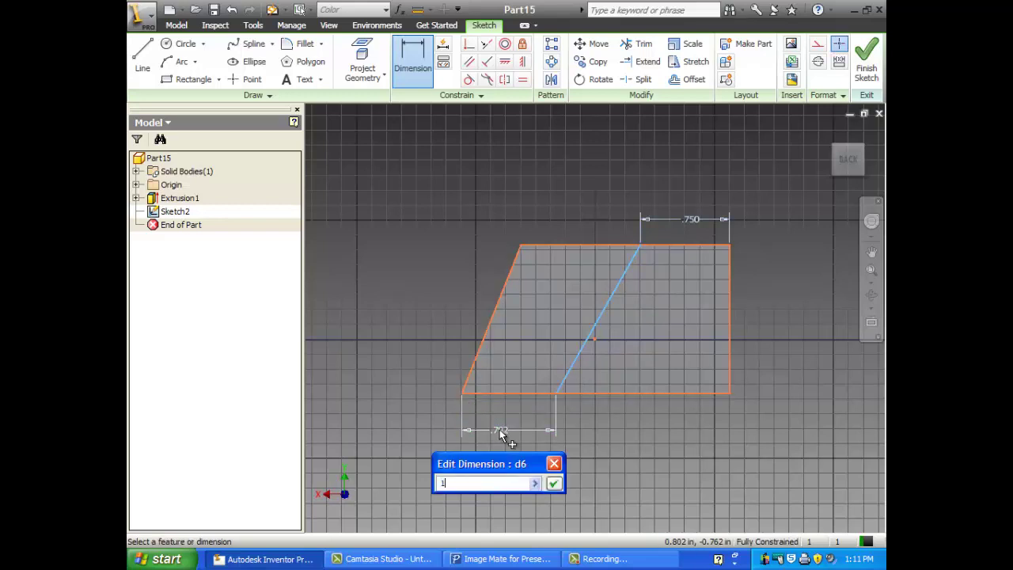
key("Return")
right_click(341, 211)
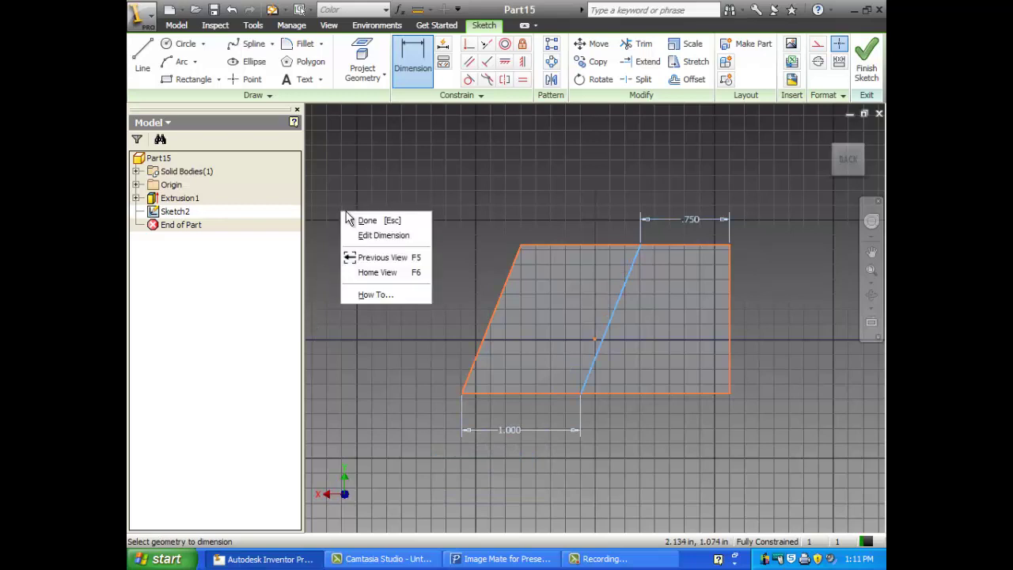
left_click(358, 220)
right_click(356, 218)
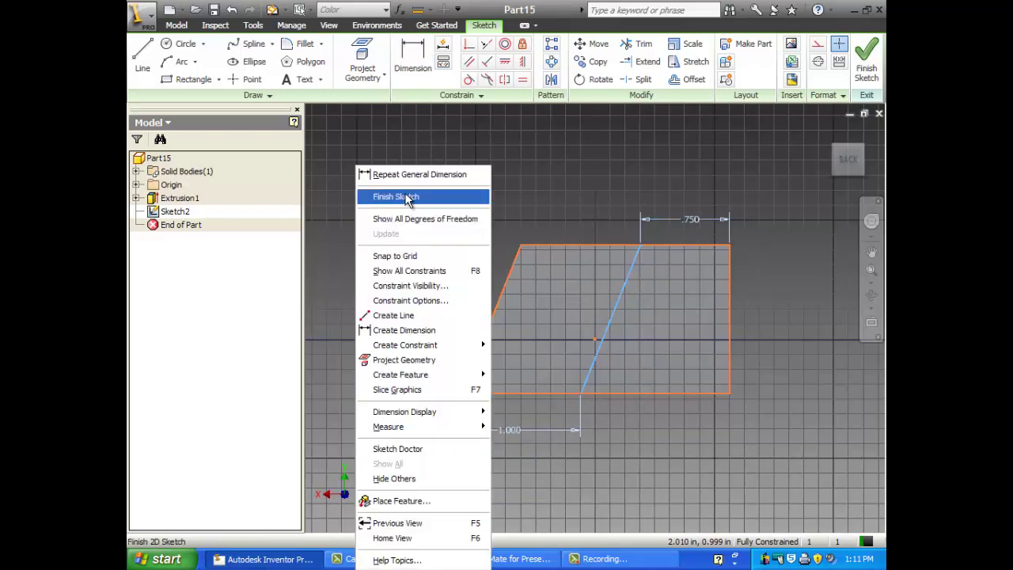
left_click(405, 197)
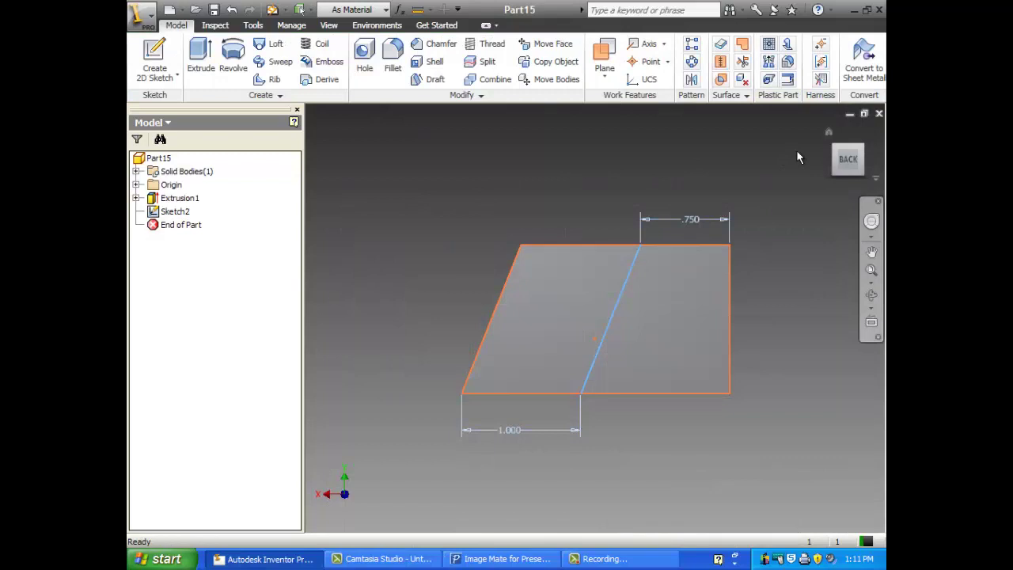
- Extrude the right-hand region of the sketch by .5
left_click(201, 53)
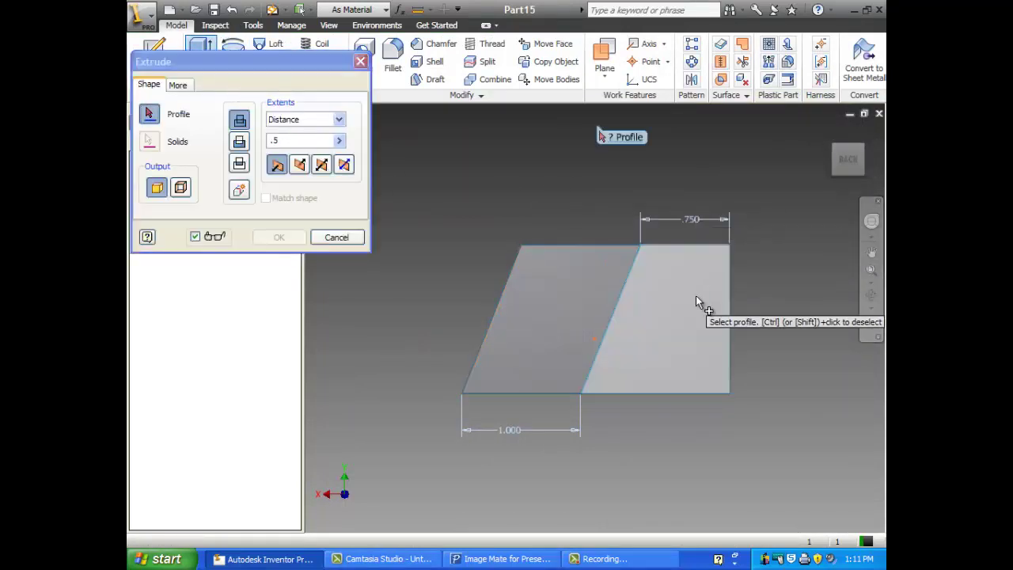
left_click(695, 295)
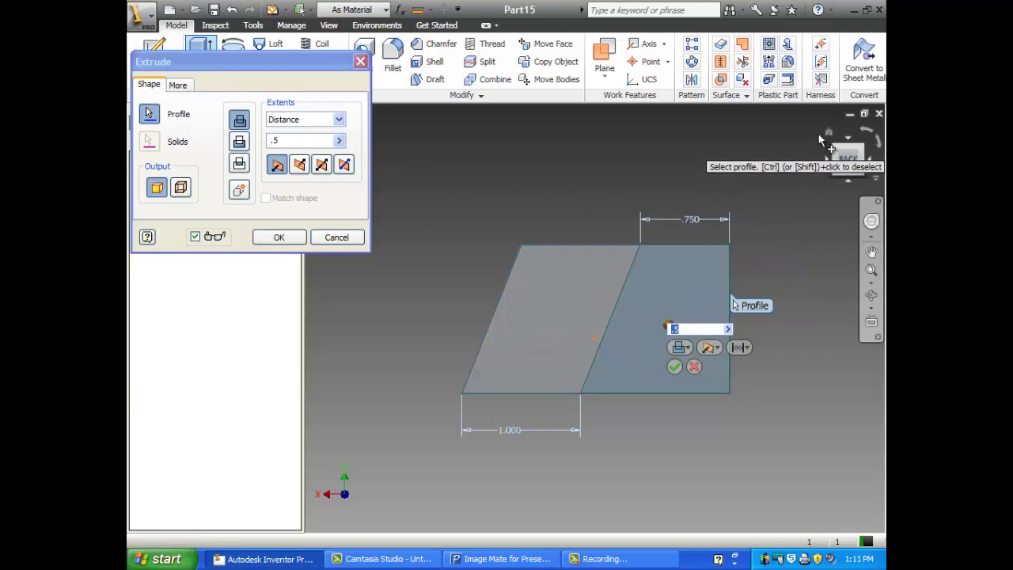
left_click(827, 134)
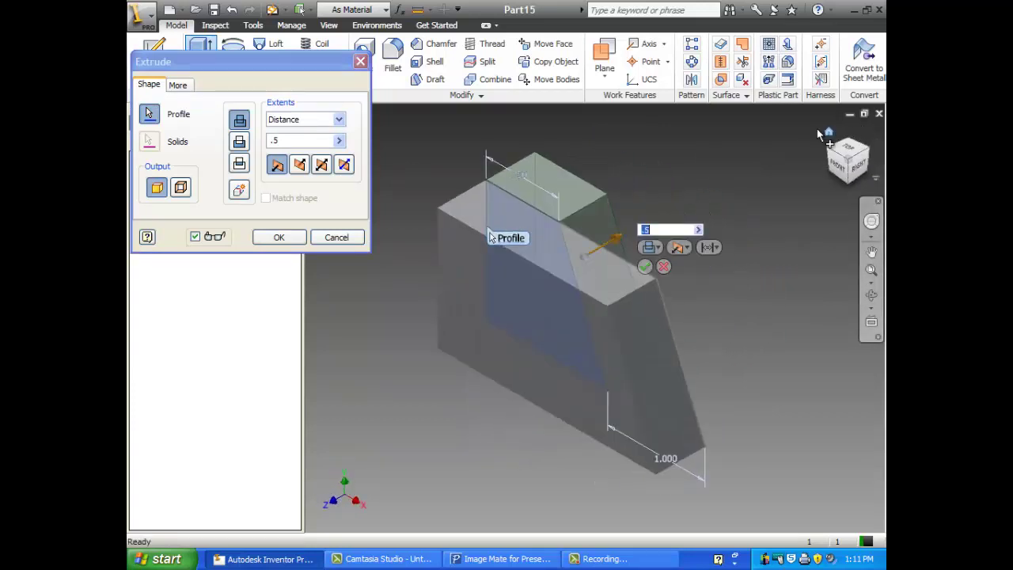
left_click(278, 237)
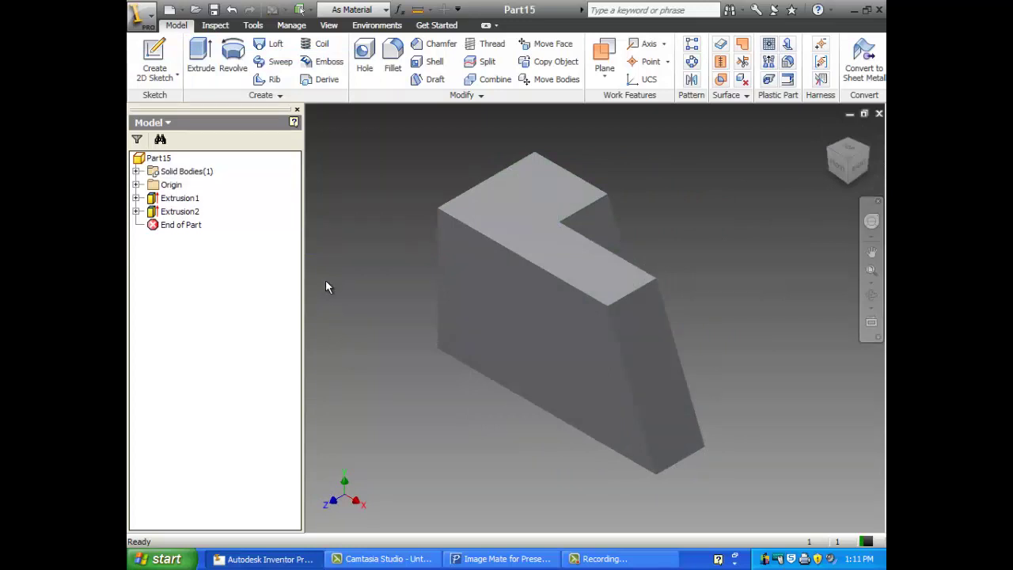
- Start a new sketch on the block's front face
right_click(333, 239)
left_click(353, 269)
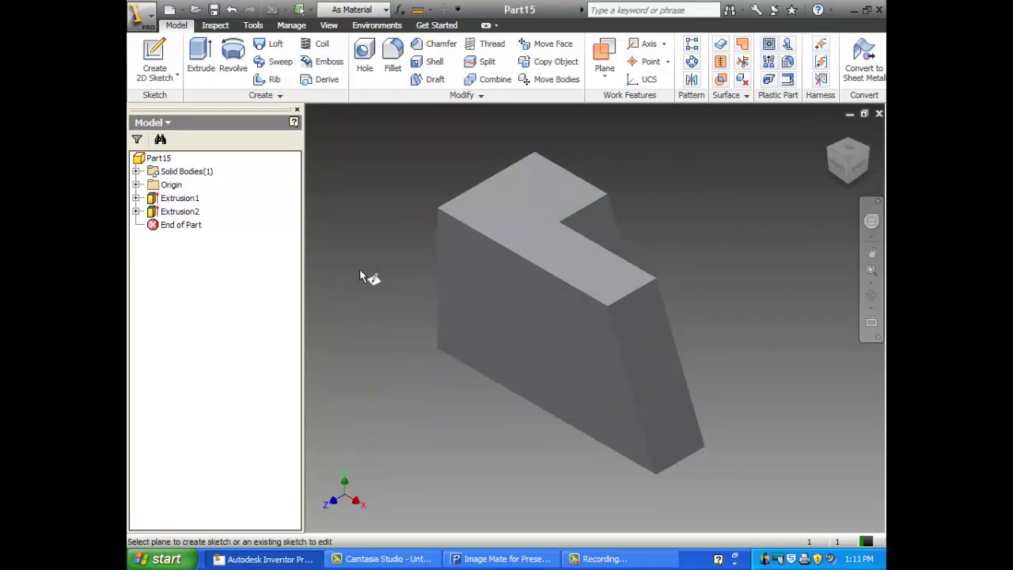
left_click(504, 313)
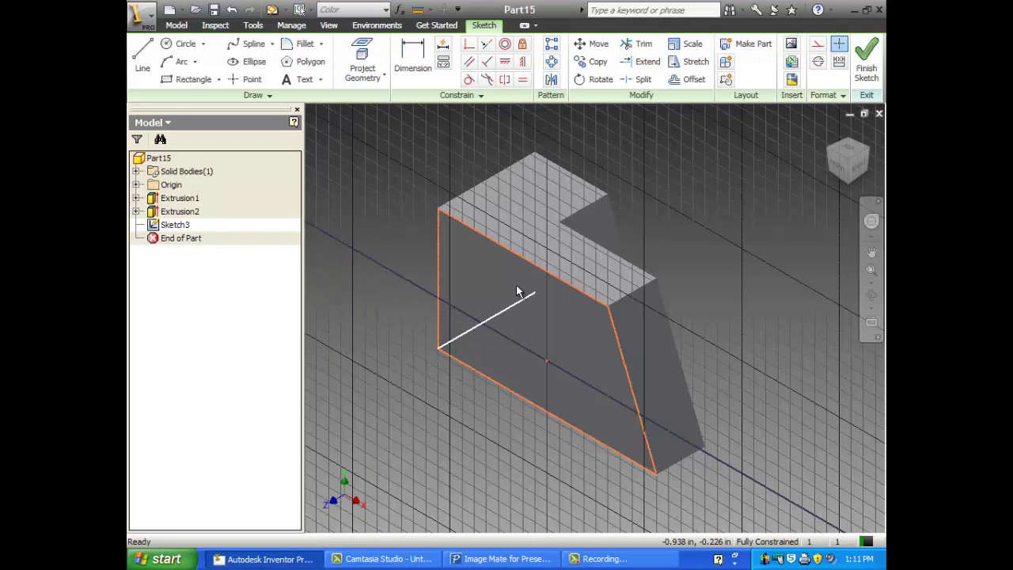
- Close Part15 without saving, leaving sketch mode, and start a new file
left_click(879, 114)
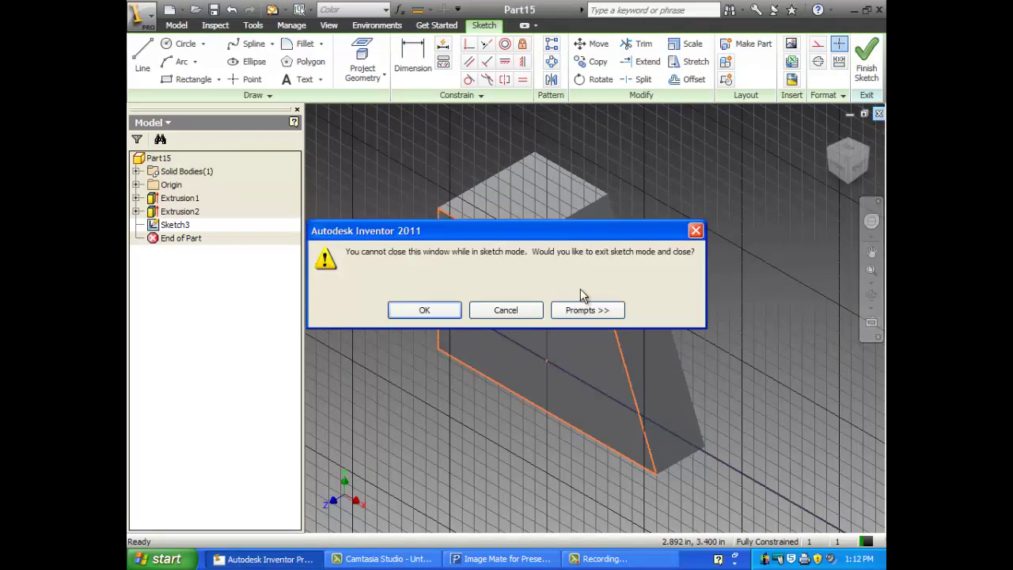
left_click(423, 313)
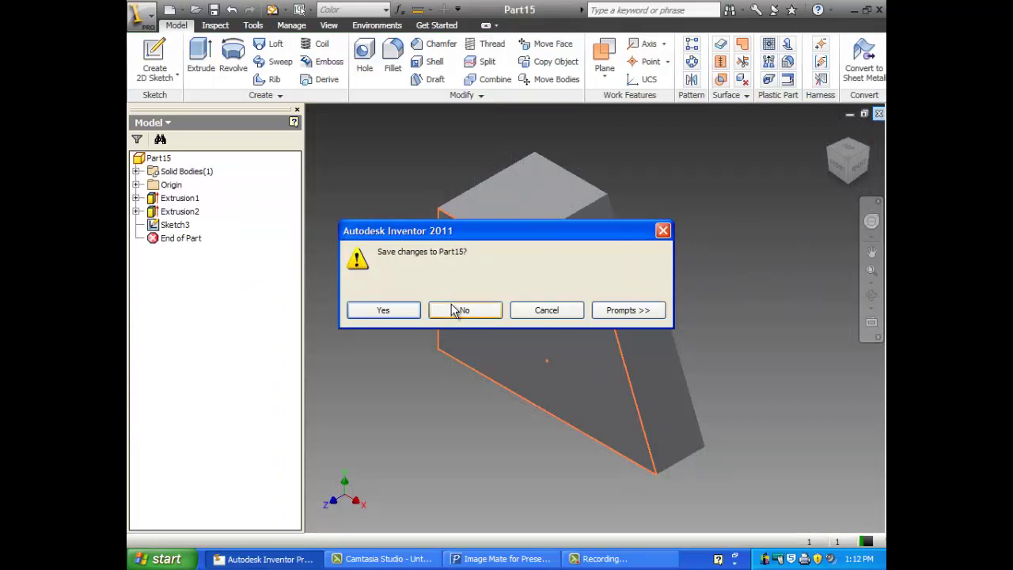
left_click(463, 310)
left_click(144, 55)
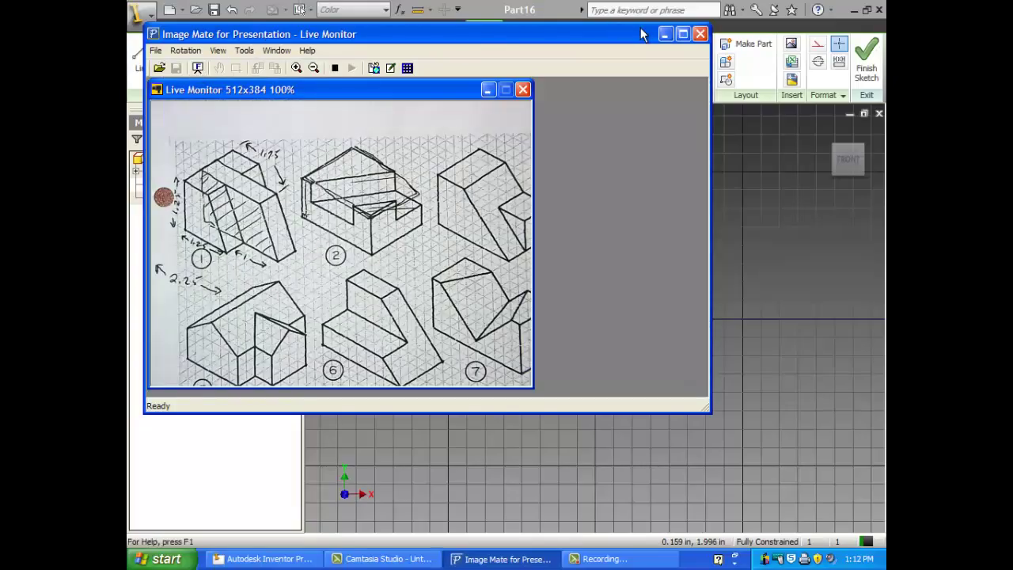
- Draw a rectangle from upper-left to lower-right in the new part's sketch
left_click(665, 35)
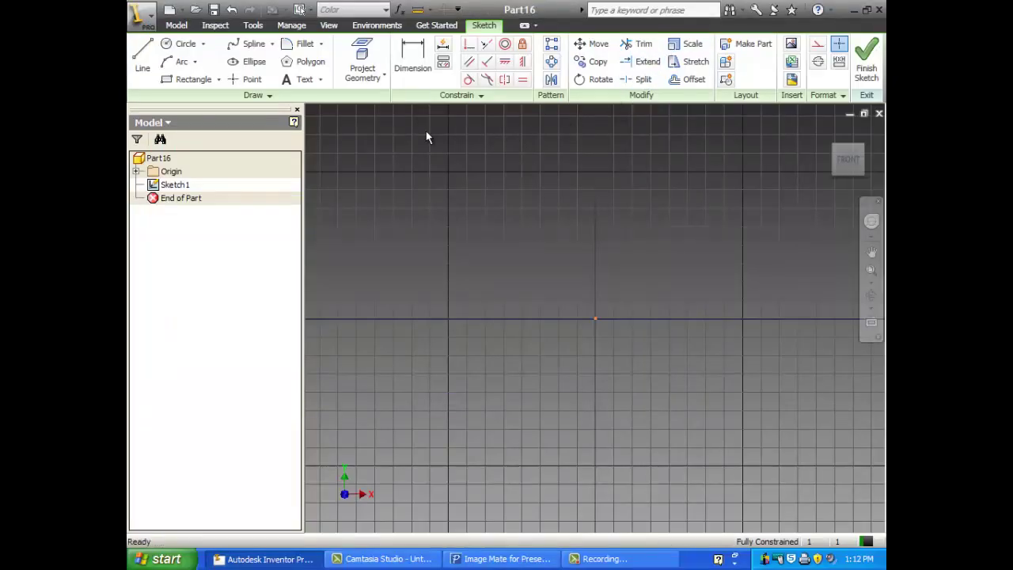
left_click(194, 79)
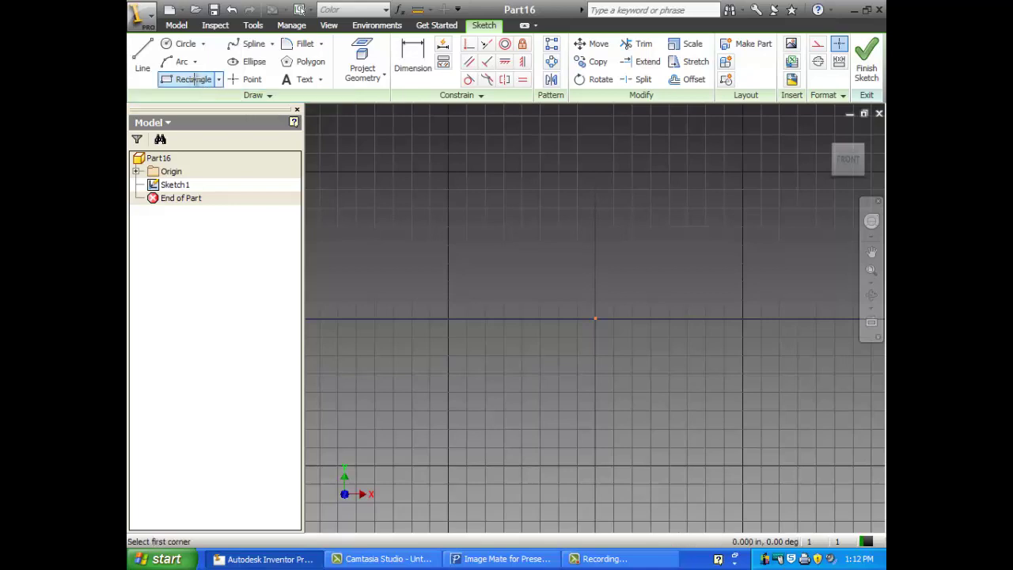
left_click(366, 156)
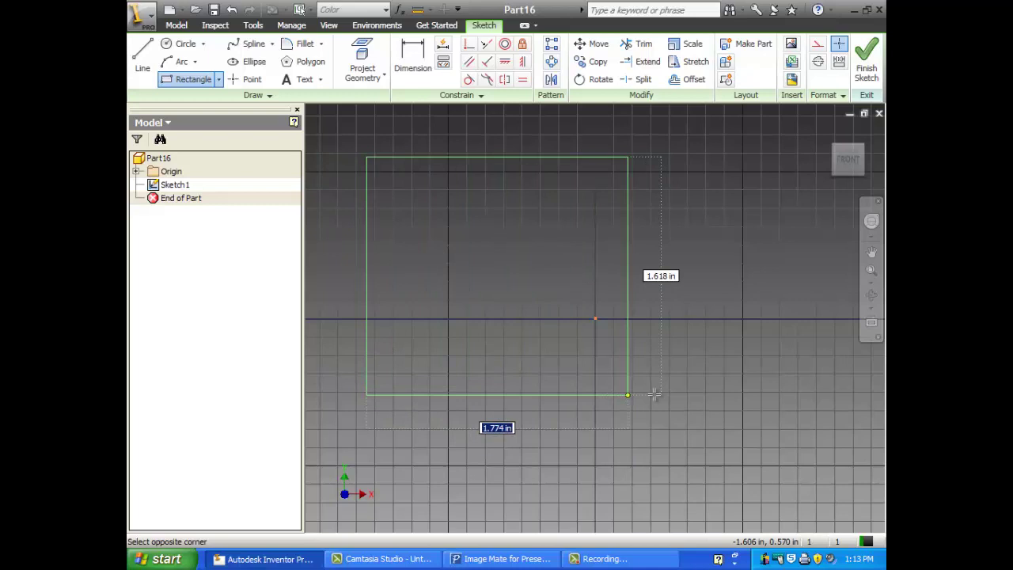
left_click(738, 402)
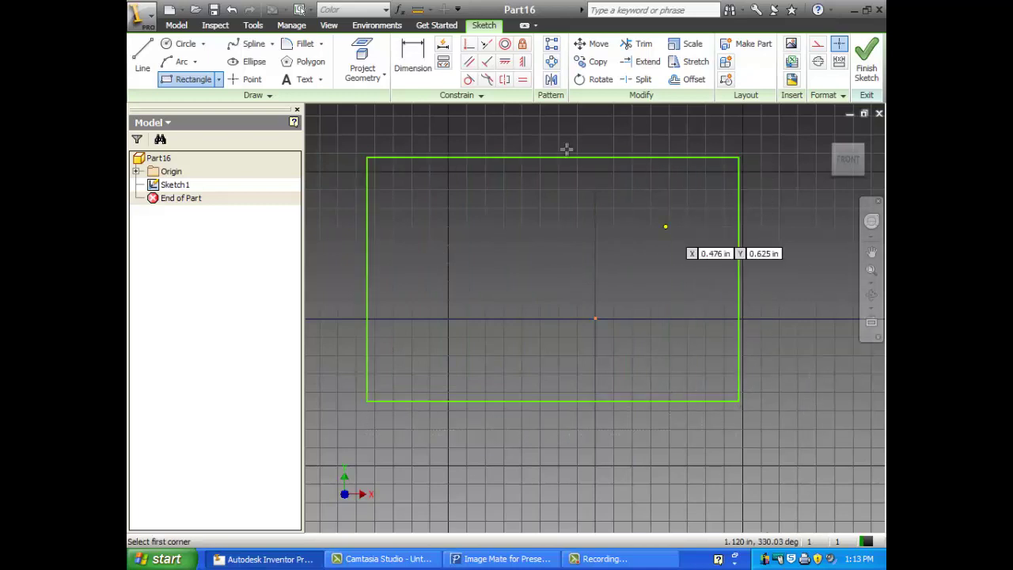
- Dimension the rectangle to 1.500 high and 2.000 wide
left_click(410, 72)
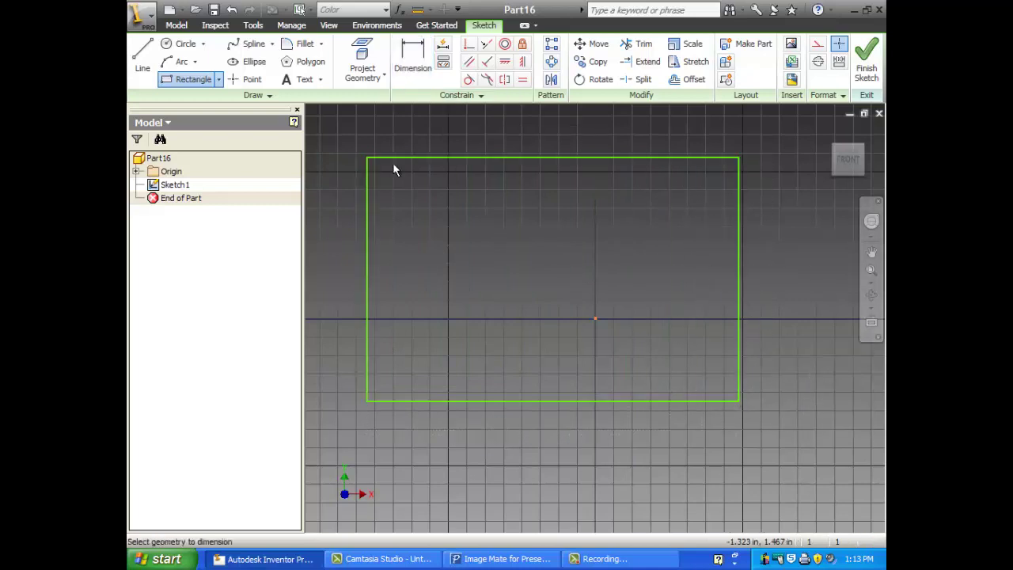
left_click(367, 270)
left_click(350, 270)
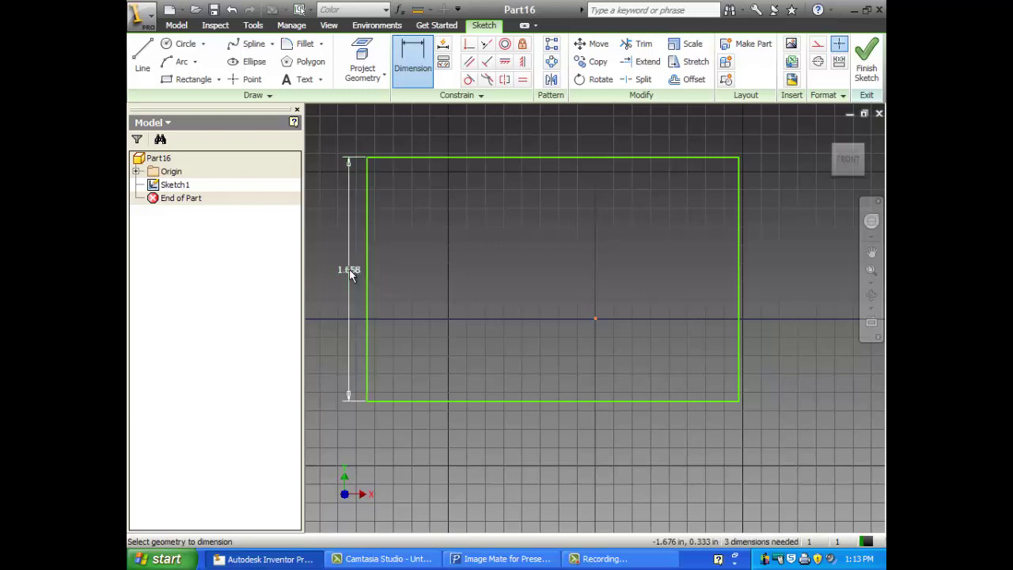
left_click(349, 270)
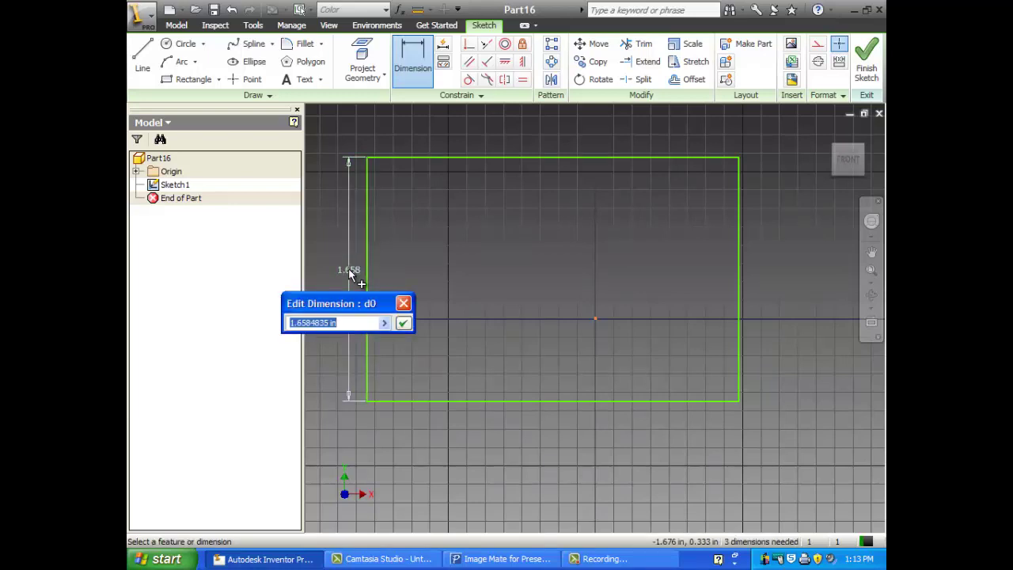
type("1.5")
key("Return")
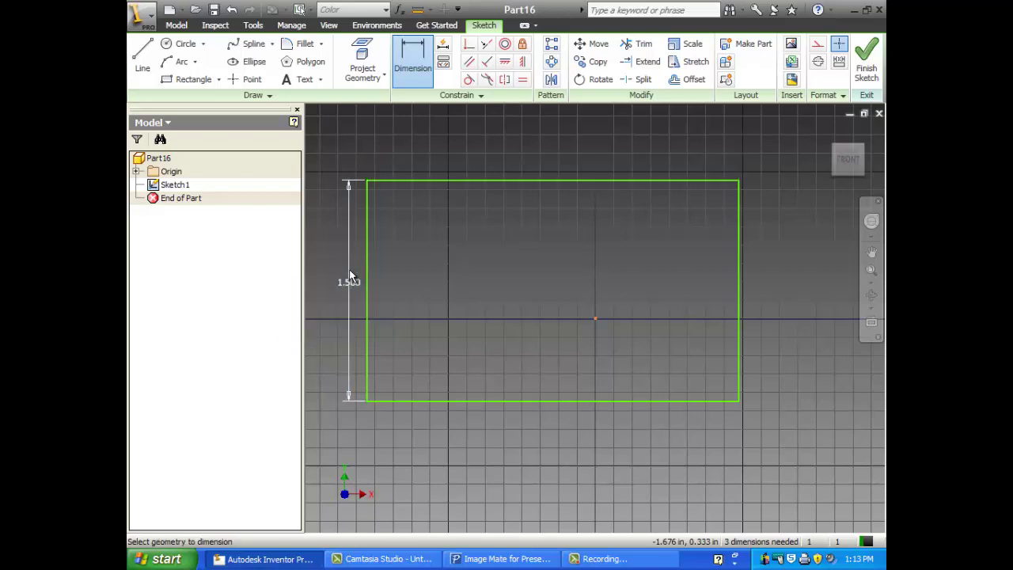
left_click(535, 187)
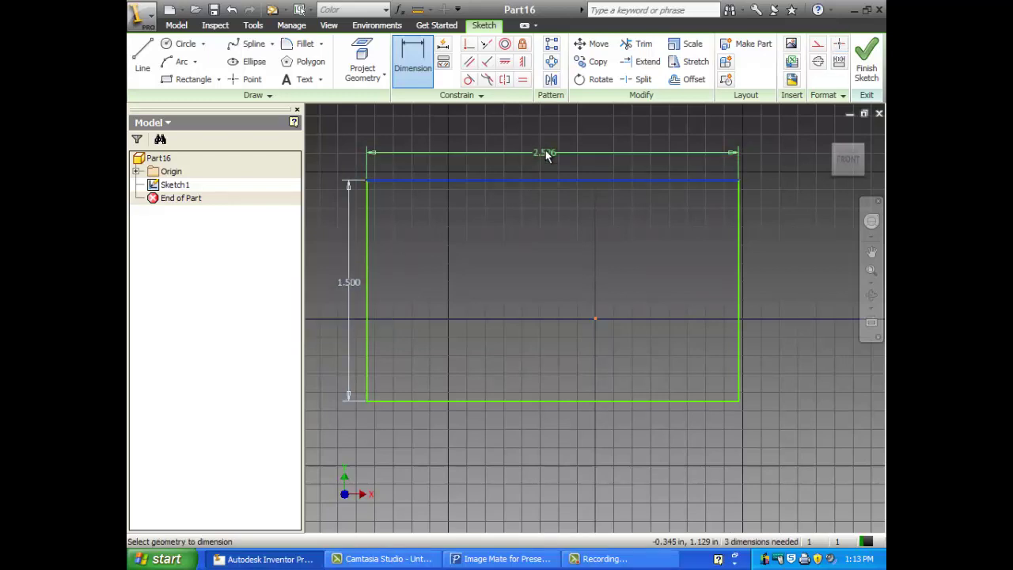
left_click(545, 153)
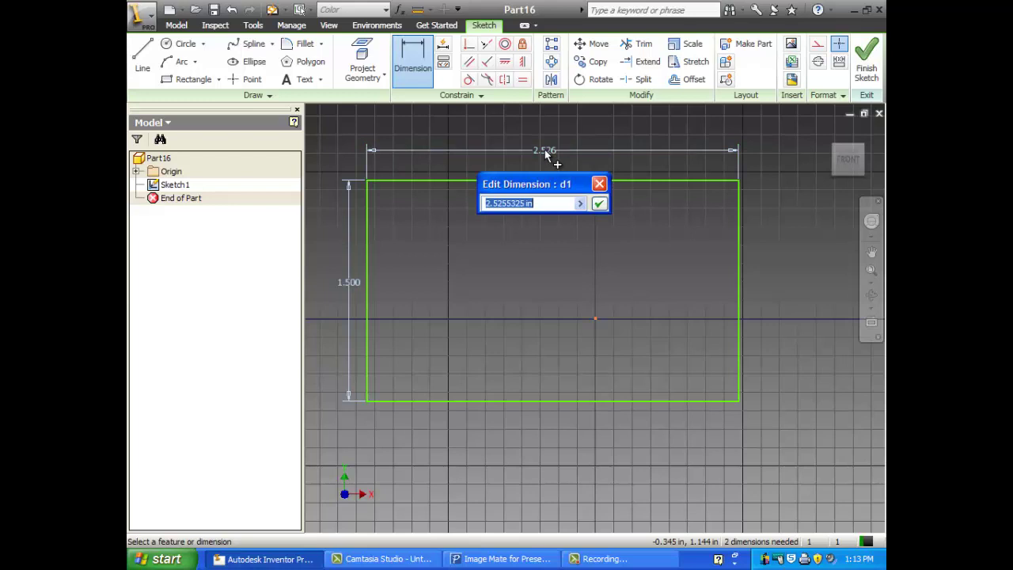
type("2")
key("Return")
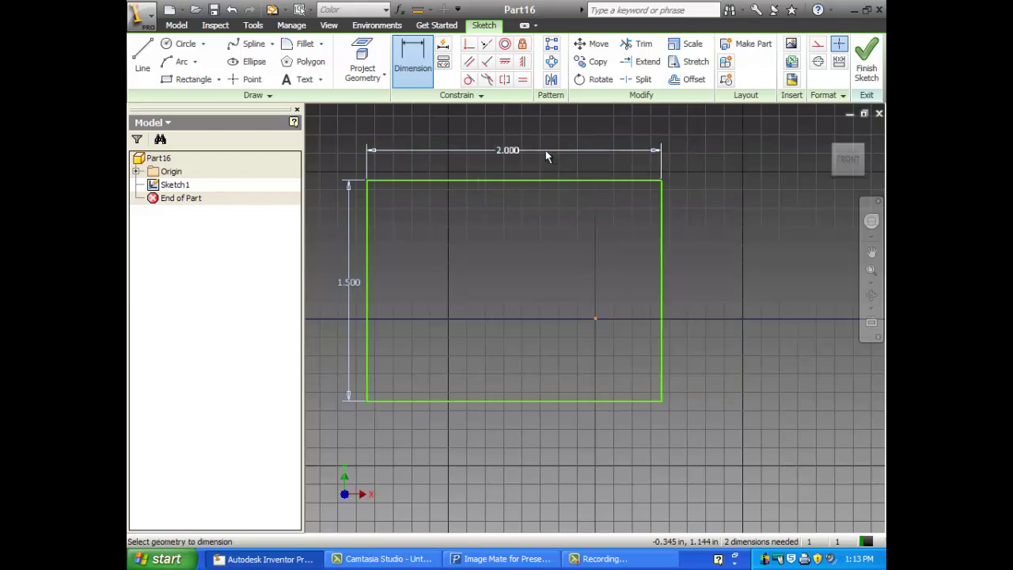
- Finish the sketch, extrude the rectangle 1 in, and begin a new sketch
right_click(722, 304)
left_click(733, 315)
right_click(733, 315)
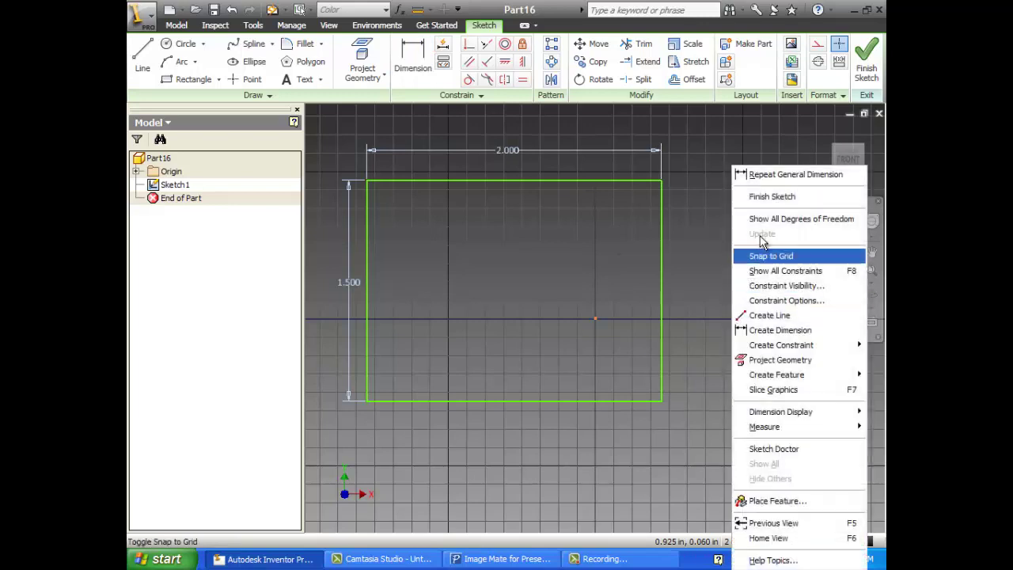
left_click(773, 195)
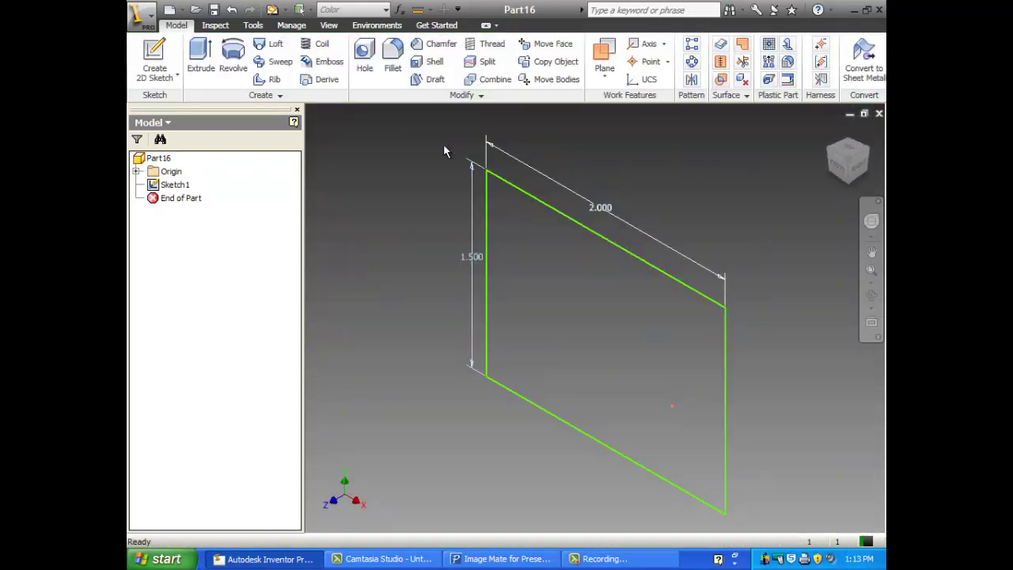
left_click(200, 59)
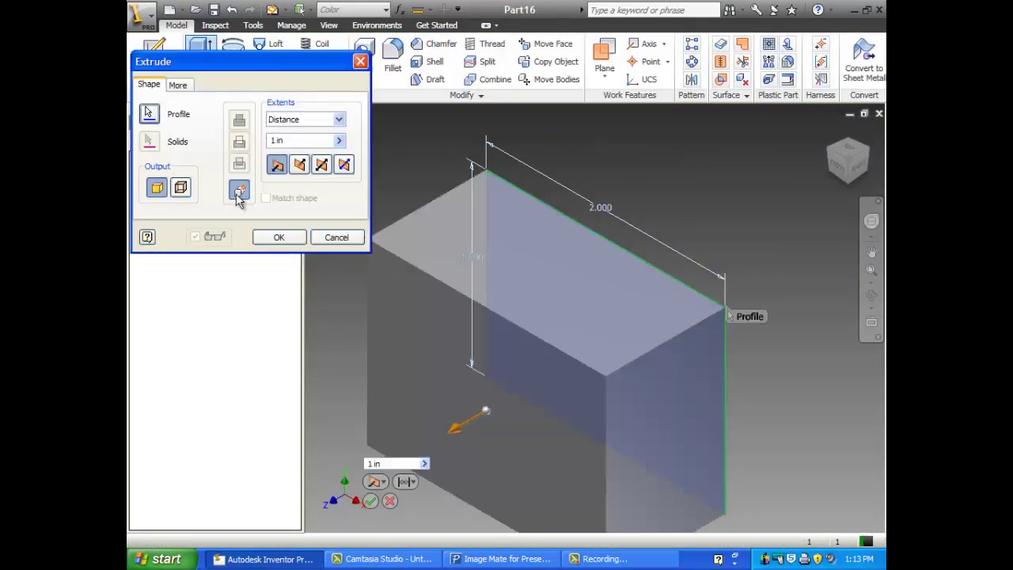
left_click(278, 238)
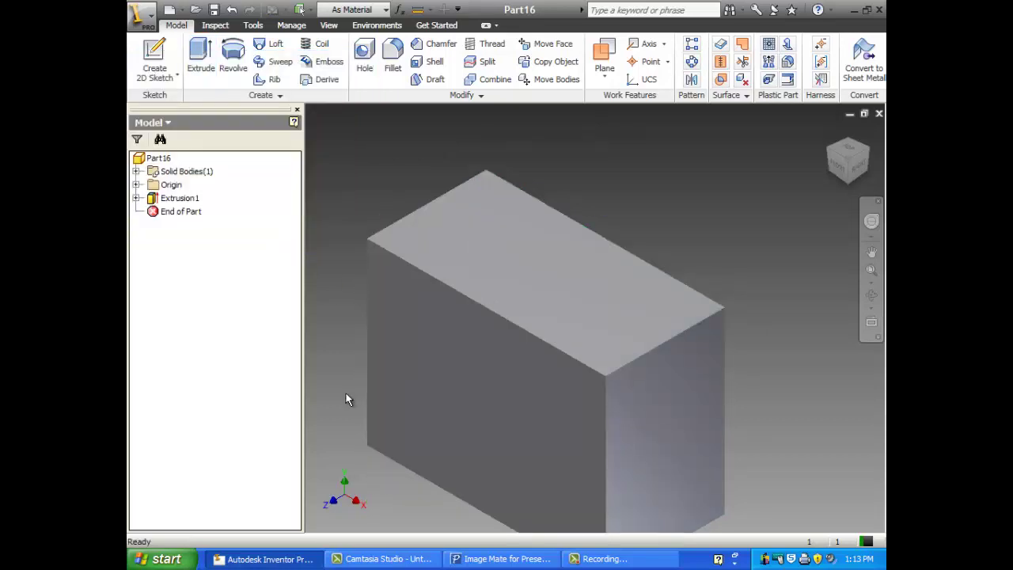
right_click(353, 169)
left_click(384, 200)
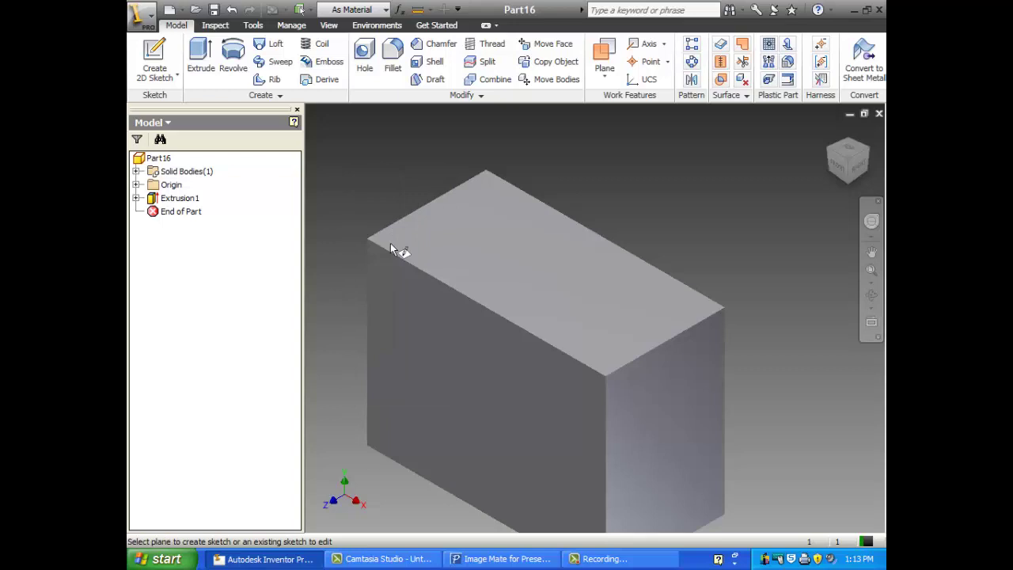
- Draw two slanted lines on the block's front face, viewed straight on
left_click(409, 318)
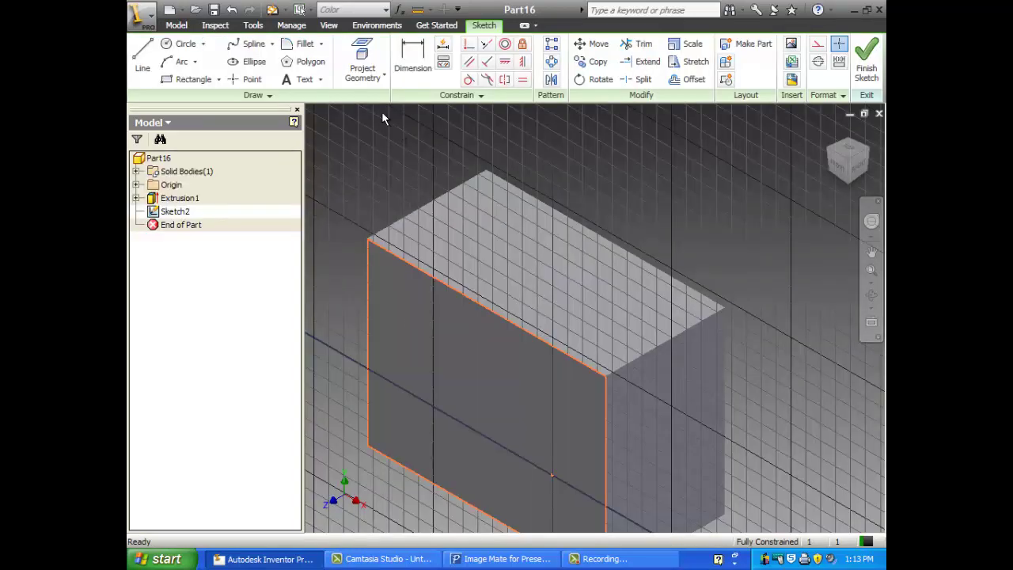
left_click(142, 55)
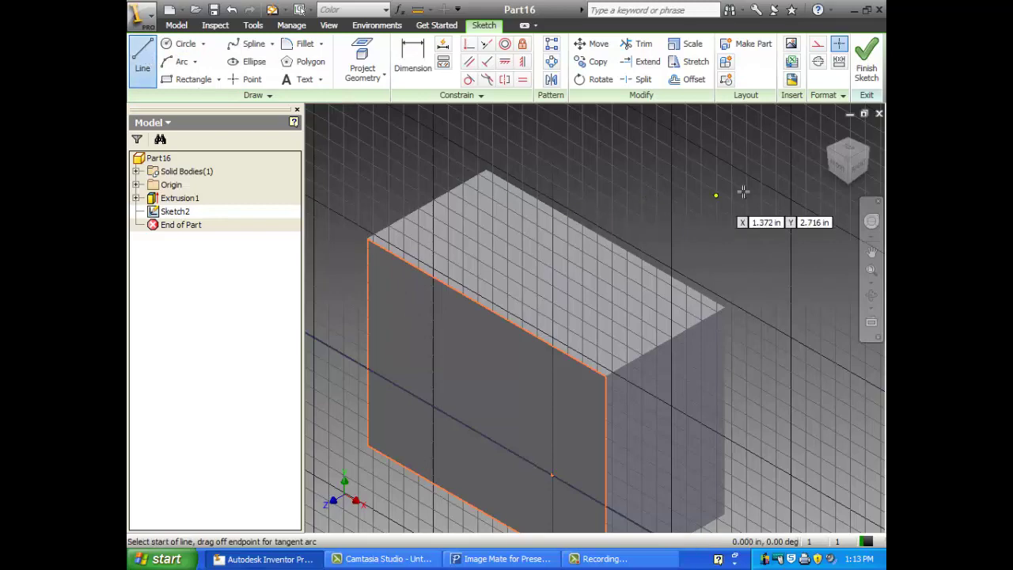
left_click(838, 167)
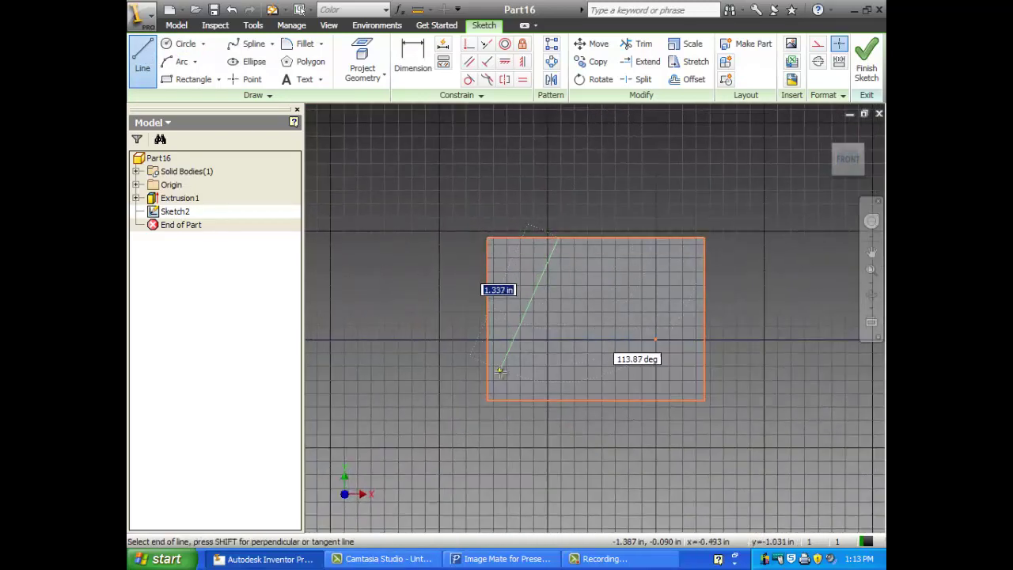
double_click(513, 400)
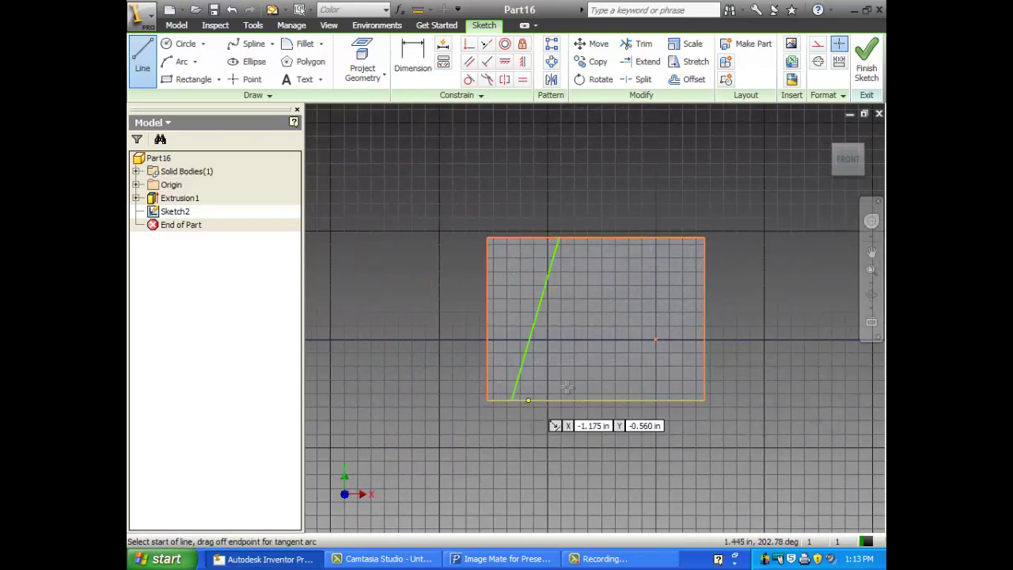
left_click(703, 306)
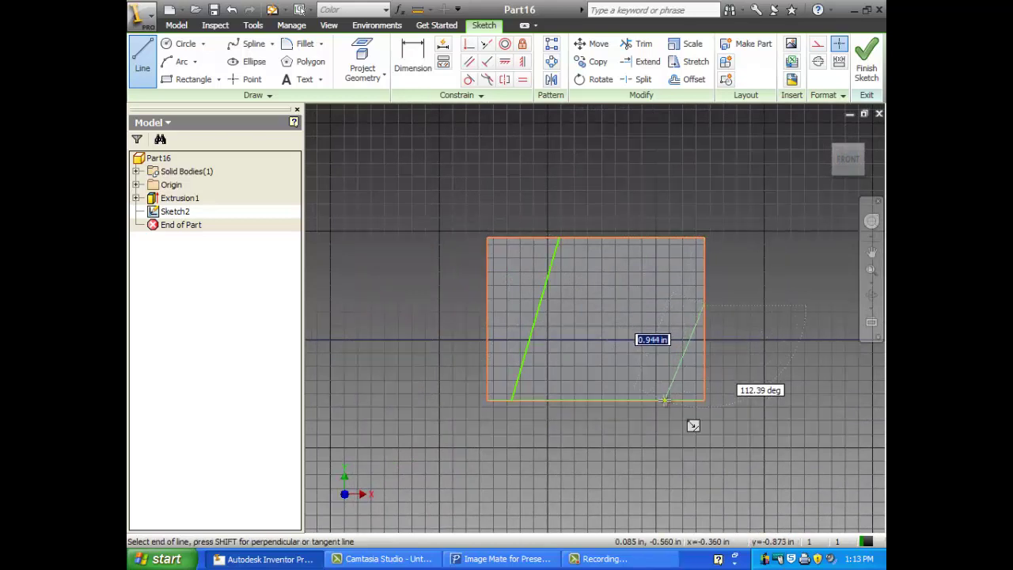
left_click(665, 400)
right_click(406, 211)
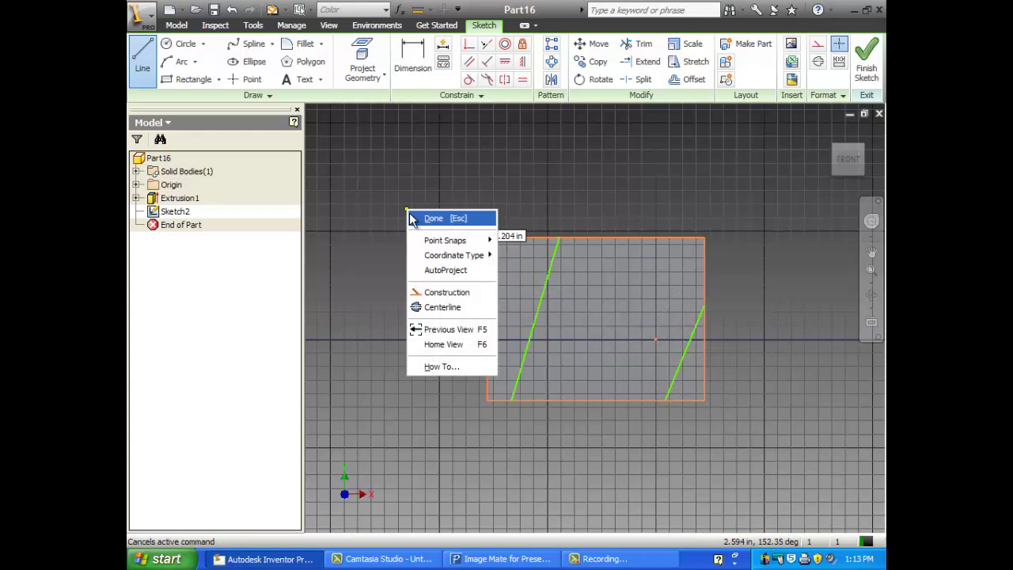
left_click(427, 219)
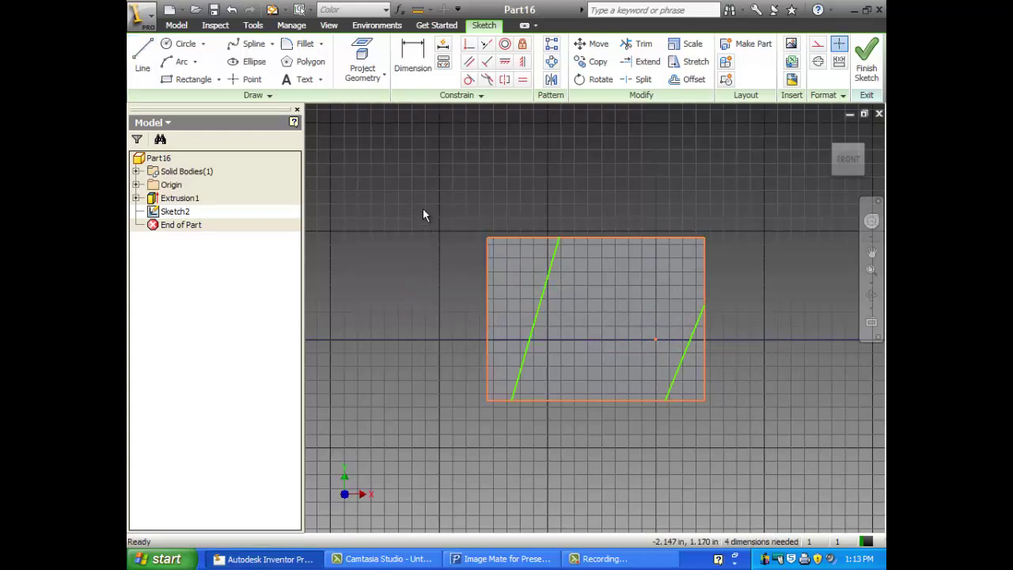
- Dimension the first line: 1.250 top offset and .250 bottom offset
left_click(418, 67)
left_click(558, 237)
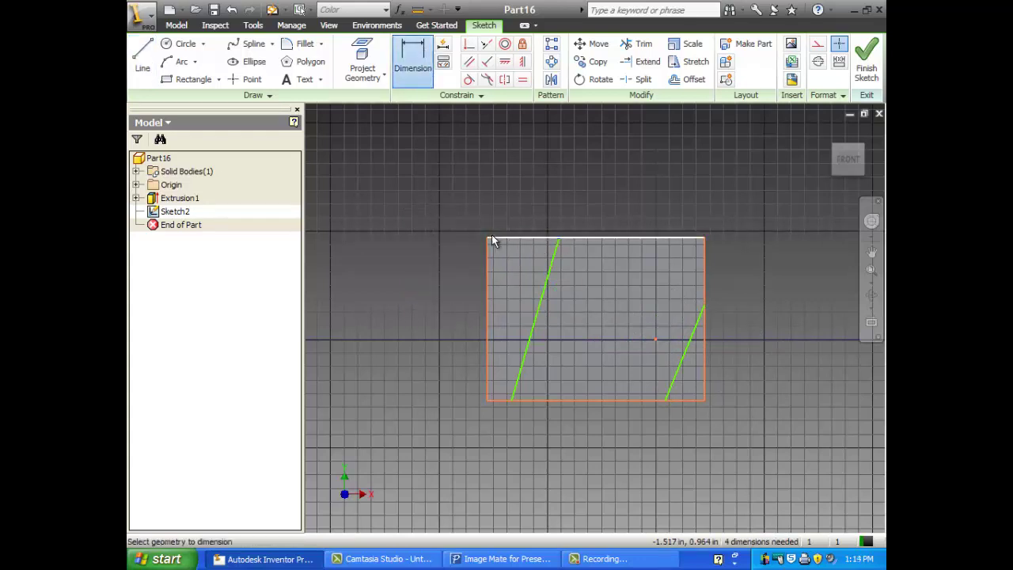
left_click(487, 238)
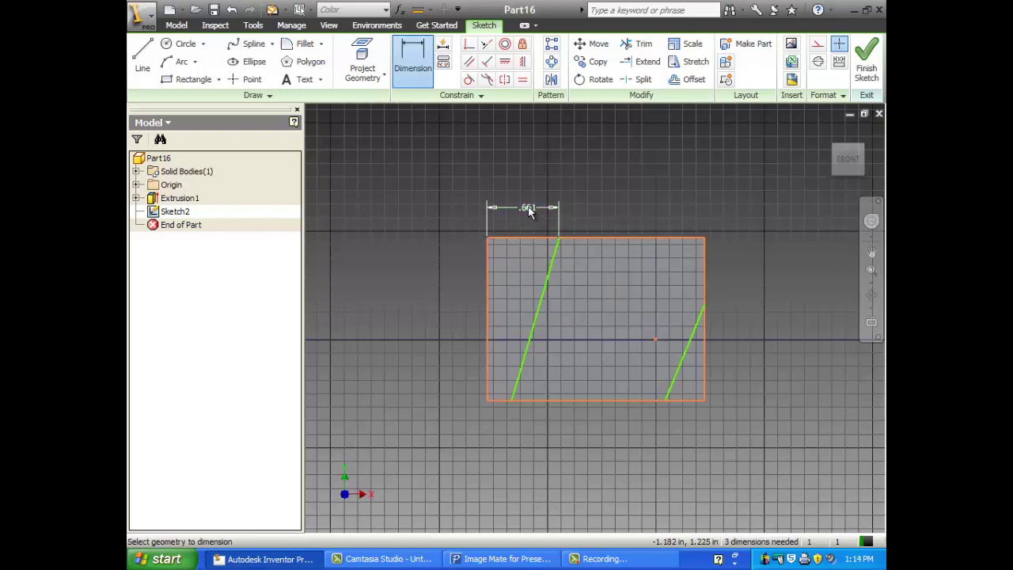
left_click(528, 208)
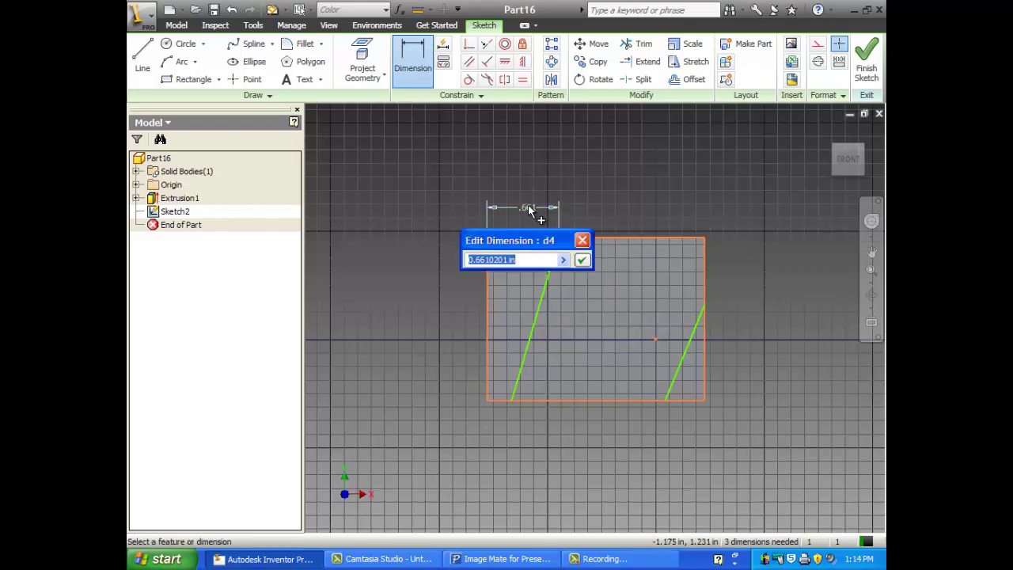
type("1.25")
key("Return")
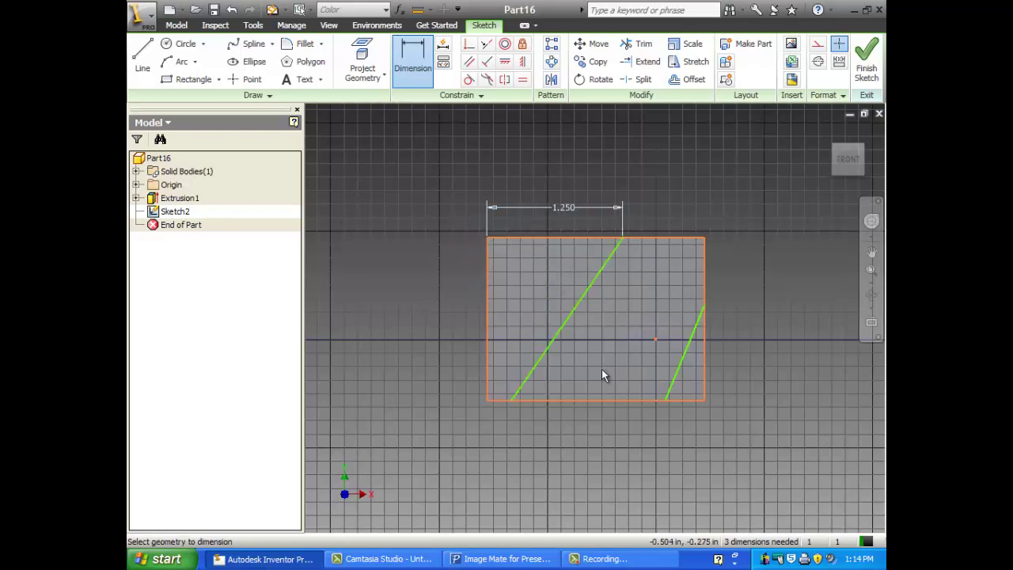
left_click(506, 399)
left_click(495, 425)
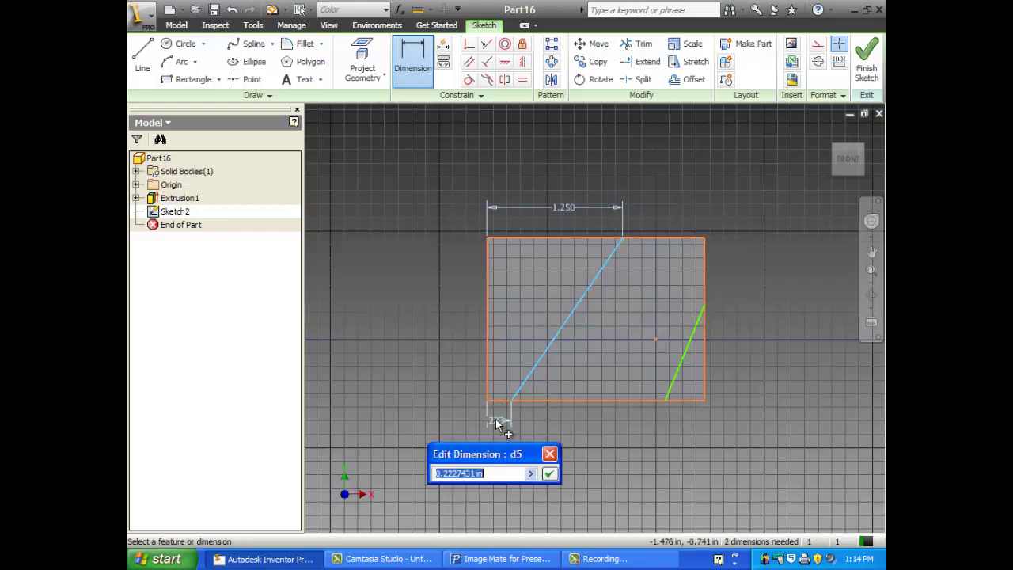
type(".25")
key("Return")
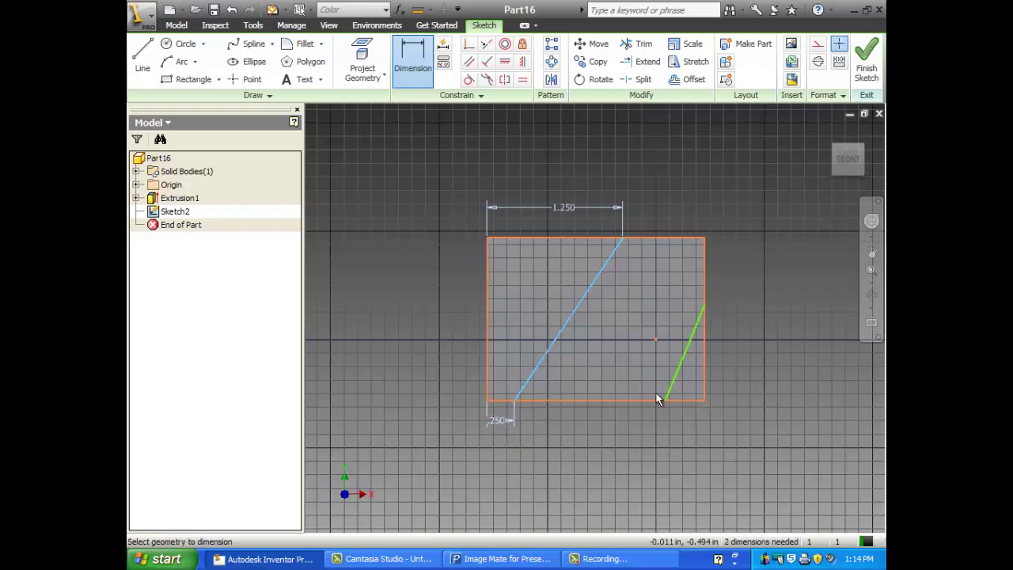
- Set the second line's .500 bottom offset and .750 height, then finish the sketch
left_click(703, 400)
left_click(682, 426)
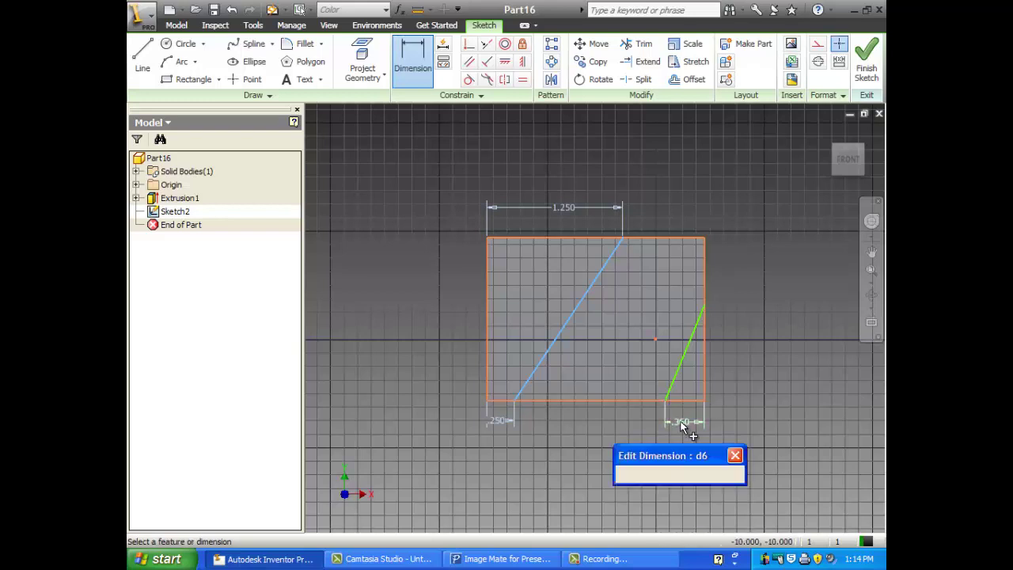
type(".5")
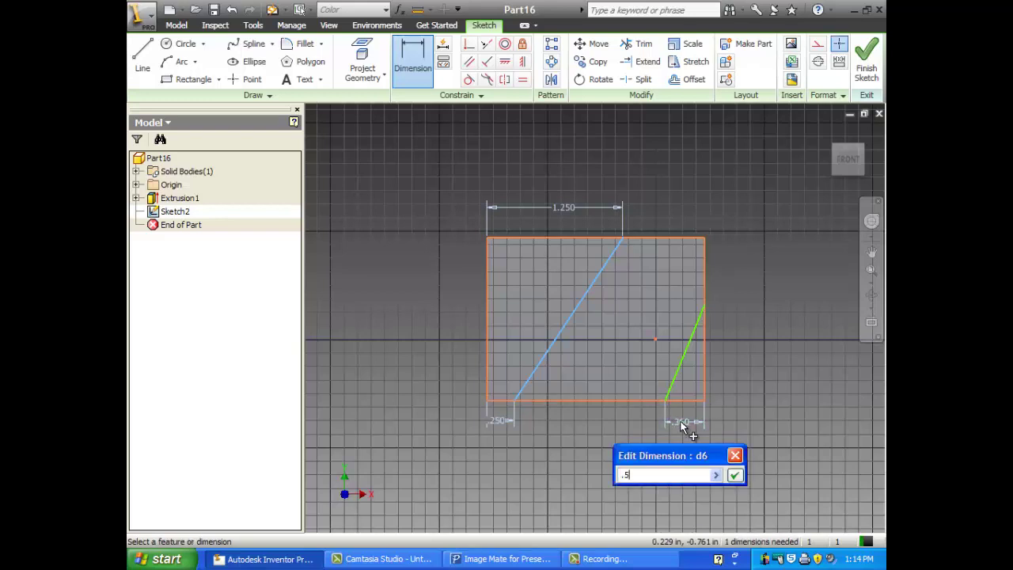
key("Return")
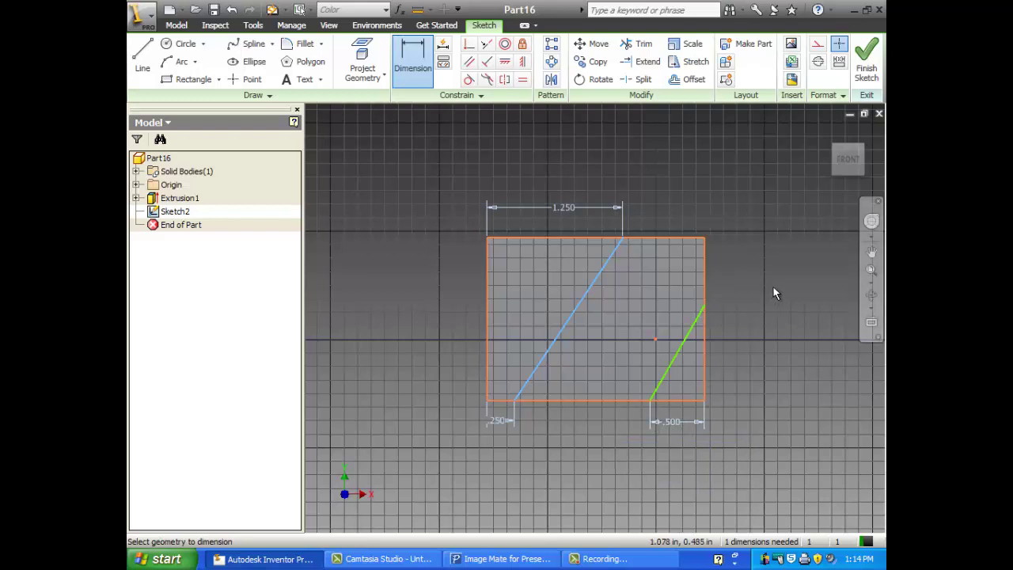
left_click(706, 388)
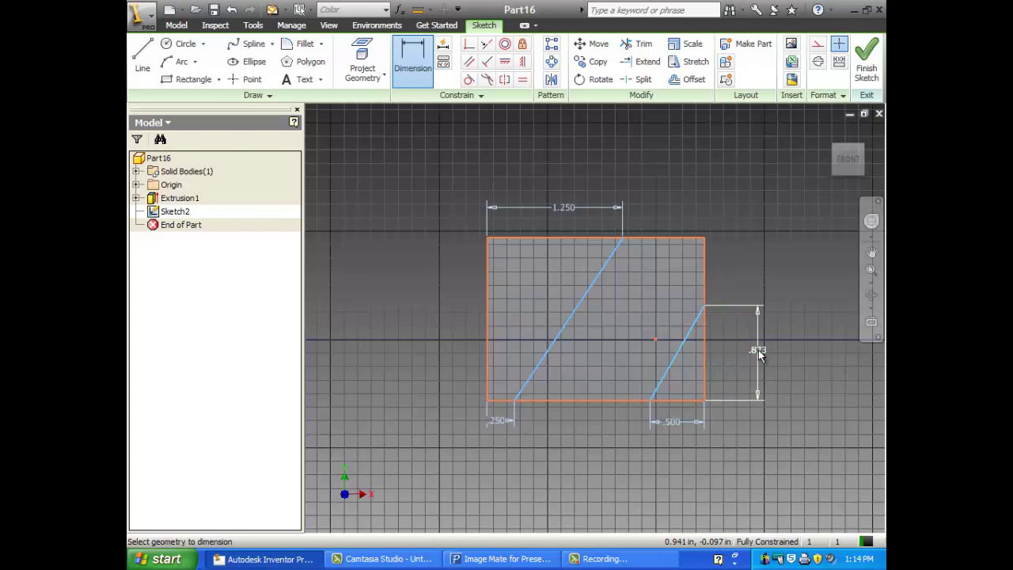
left_click(758, 354)
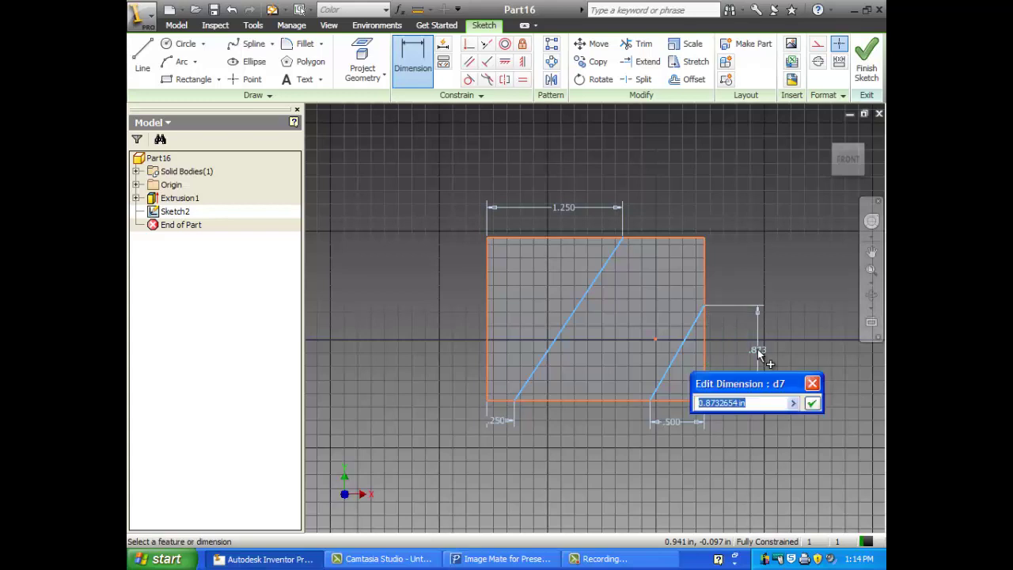
type(".75")
key("Return")
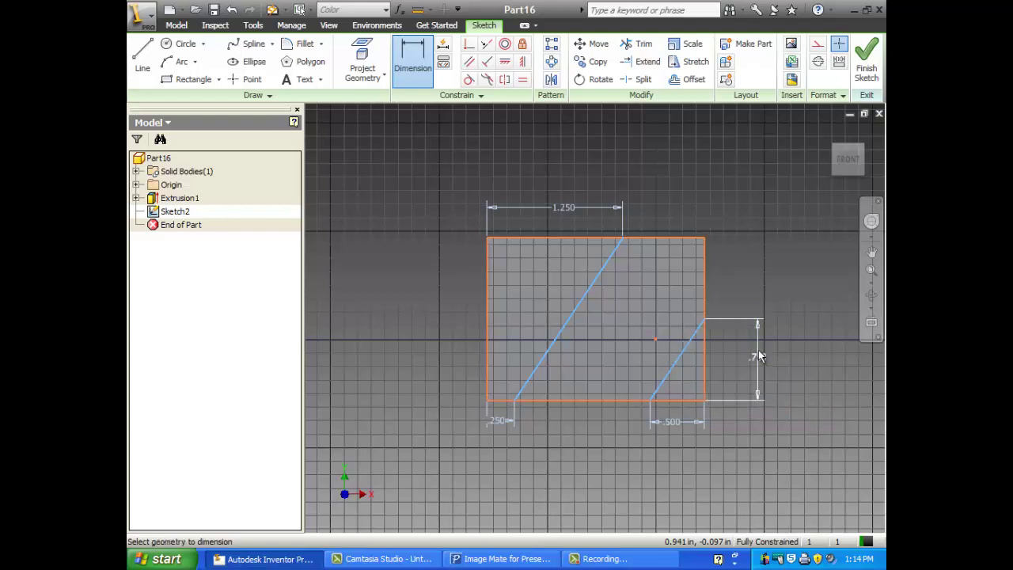
right_click(770, 208)
left_click(774, 218)
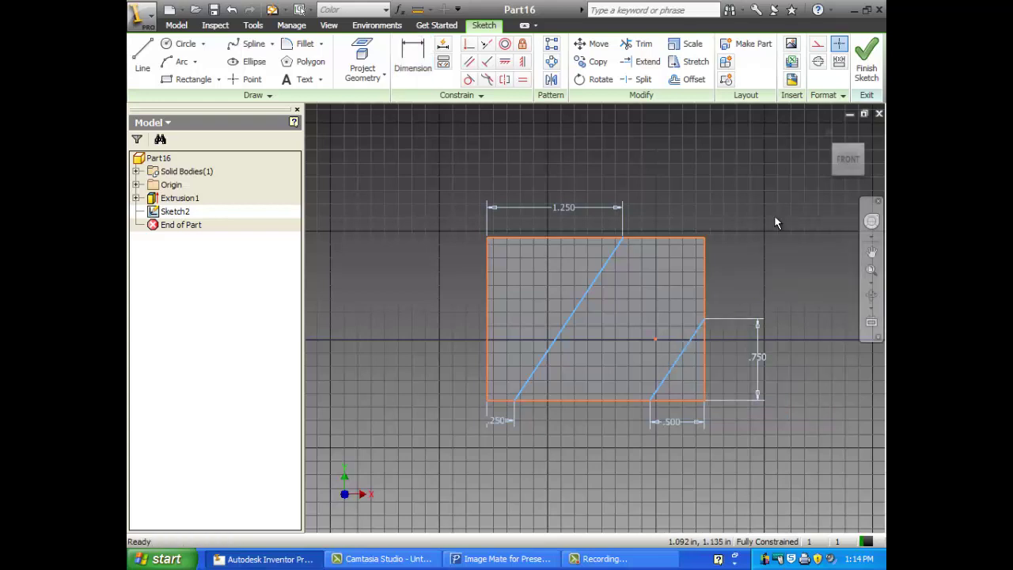
right_click(689, 180)
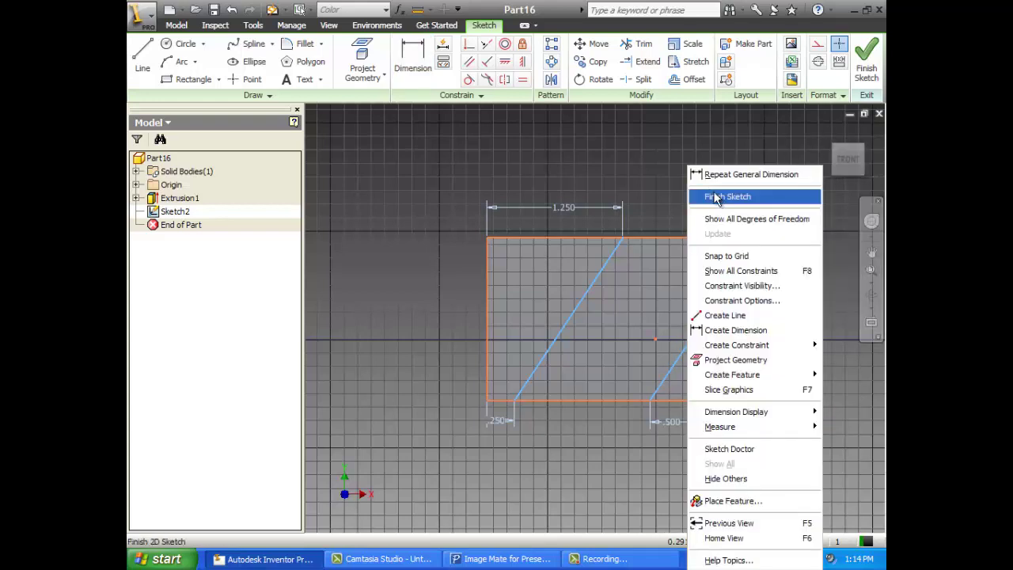
left_click(716, 197)
left_click(828, 134)
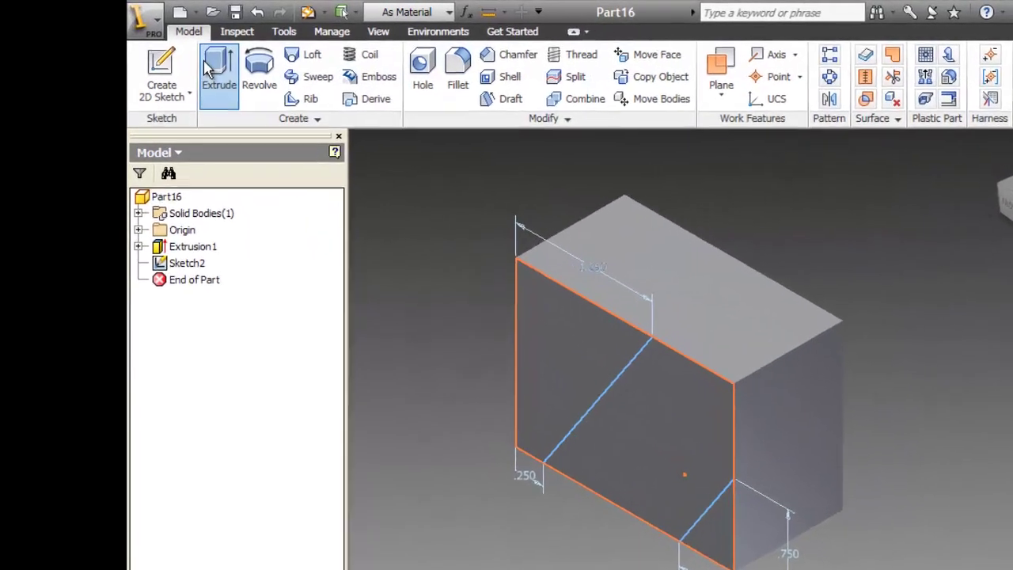
- Cut the region between the slanted lines .5 in into the block, direction flipped
left_click(201, 56)
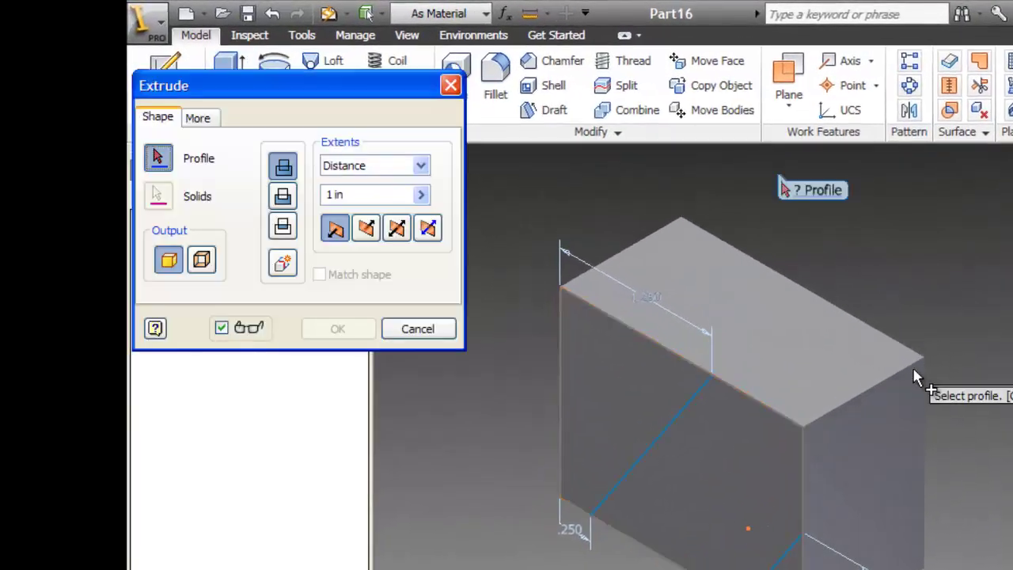
left_click(757, 465)
left_click_drag(345, 198, 306, 203)
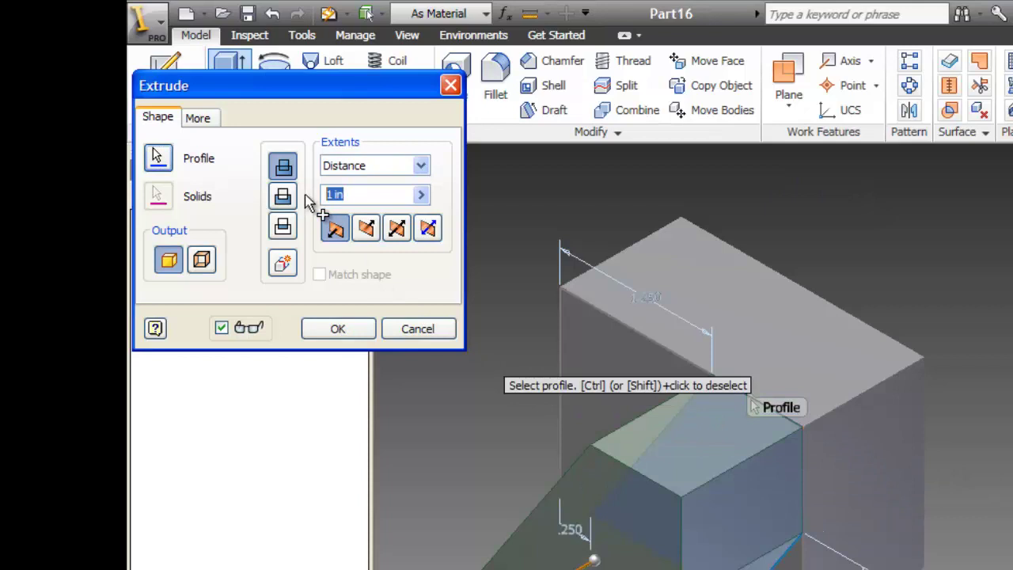
type(".5")
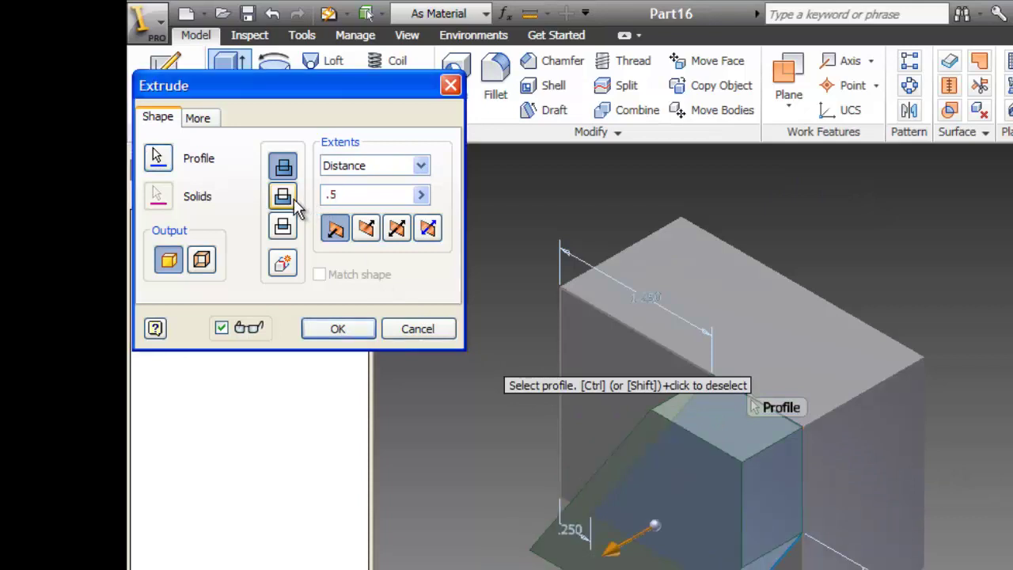
left_click(282, 198)
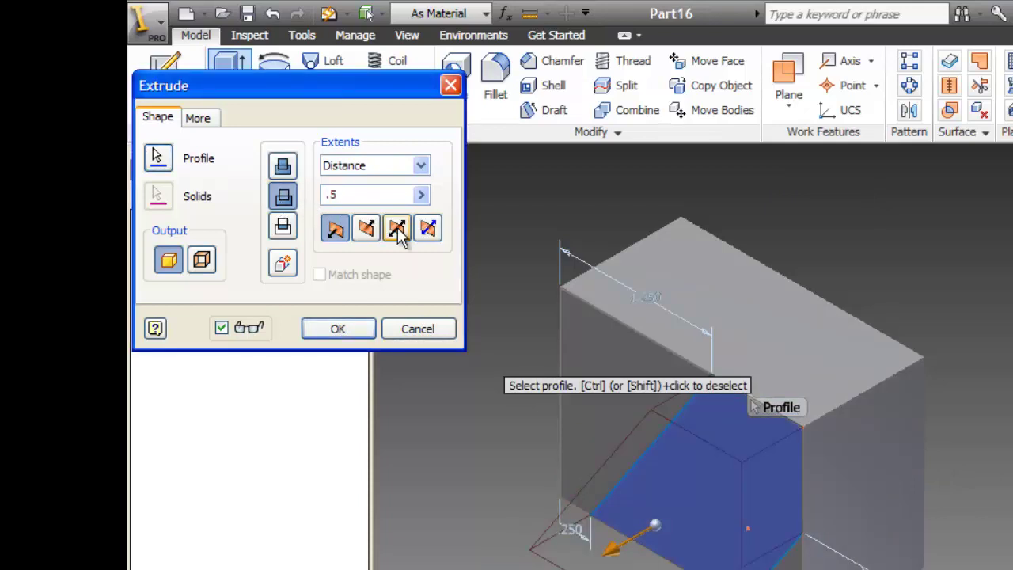
left_click(369, 228)
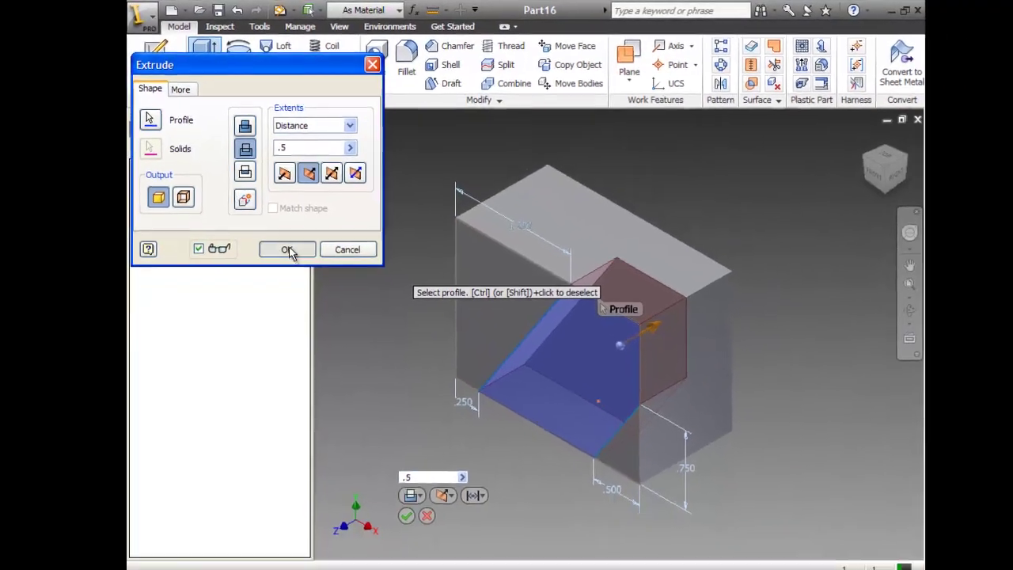
left_click(338, 329)
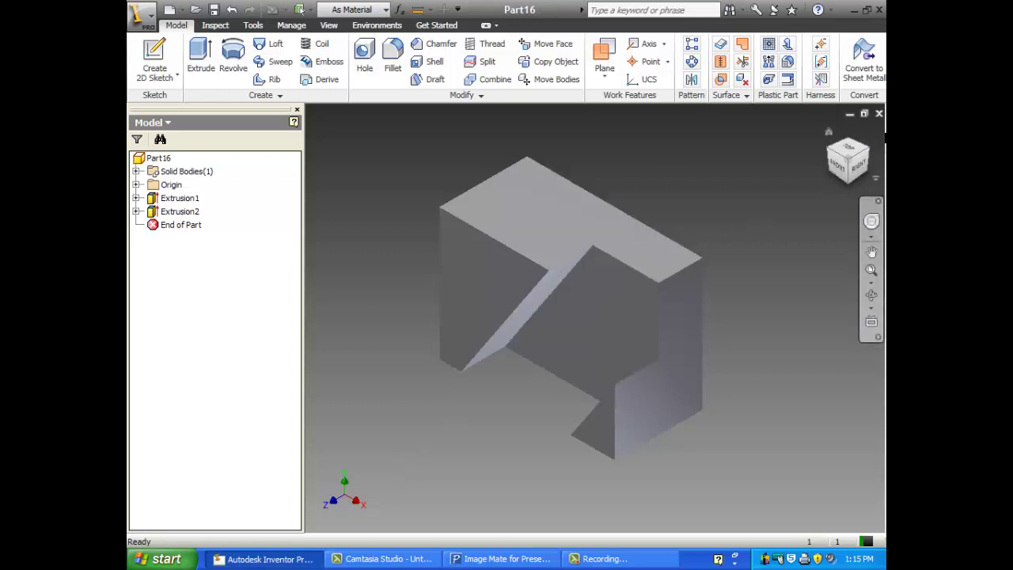
- Close Part16 without saving and start a new part, Part17, from Standard.ipt
left_click(879, 113)
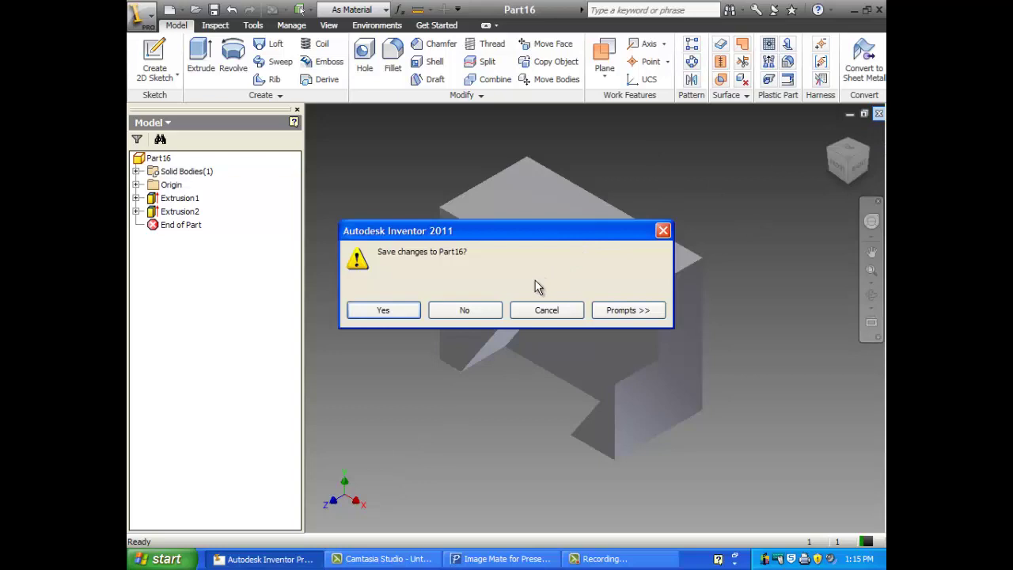
left_click(490, 310)
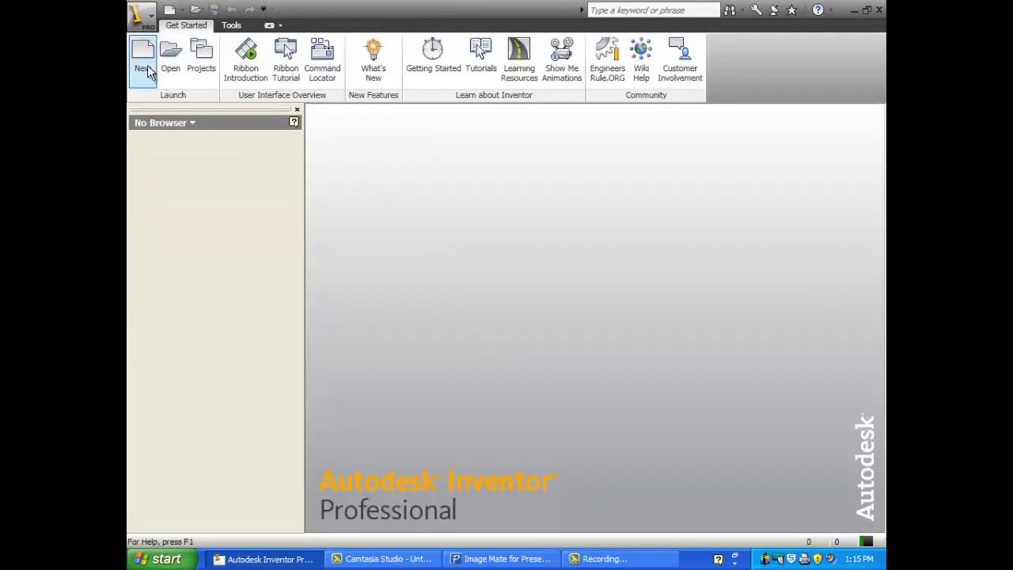
left_click(147, 70)
left_click(494, 211)
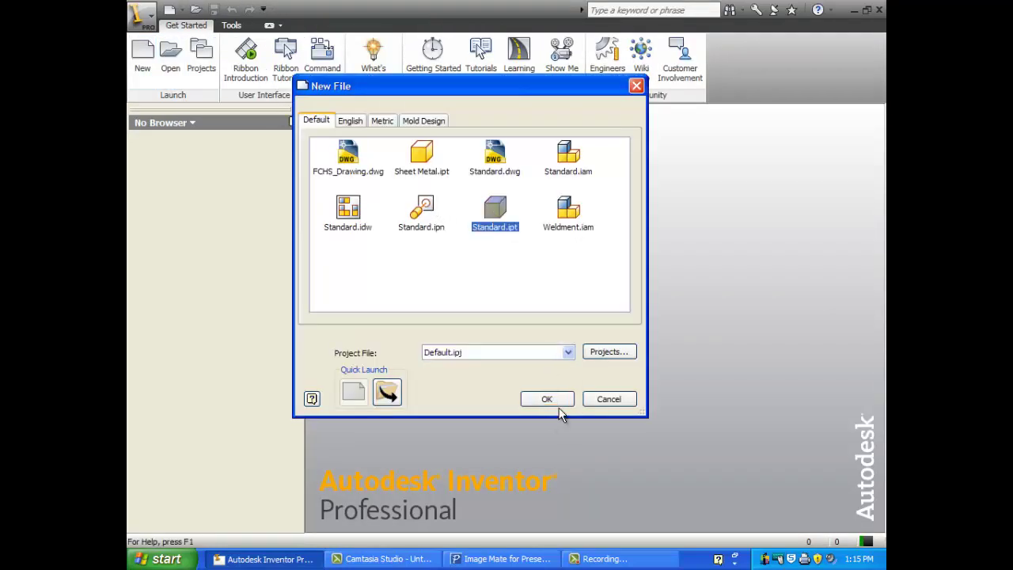
left_click(559, 400)
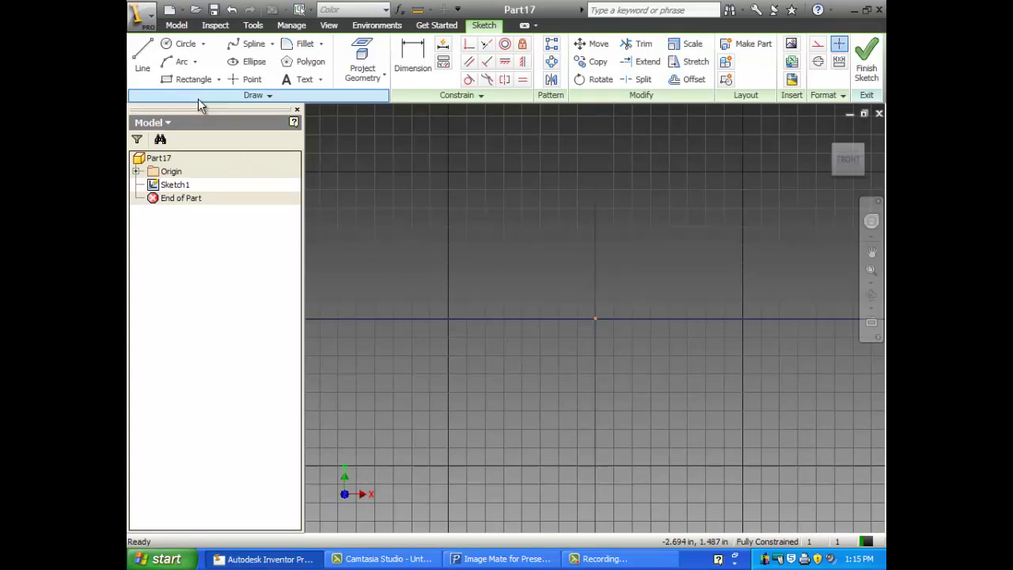
- Draw the front-view rectangle from two corner points and finish the sketch
left_click(194, 79)
left_click(357, 266)
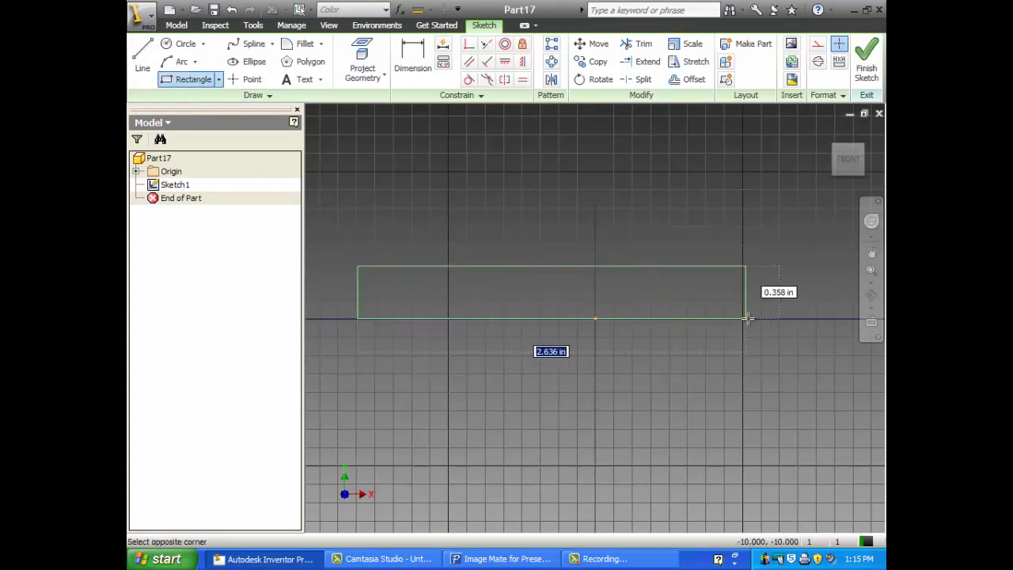
left_click(766, 349)
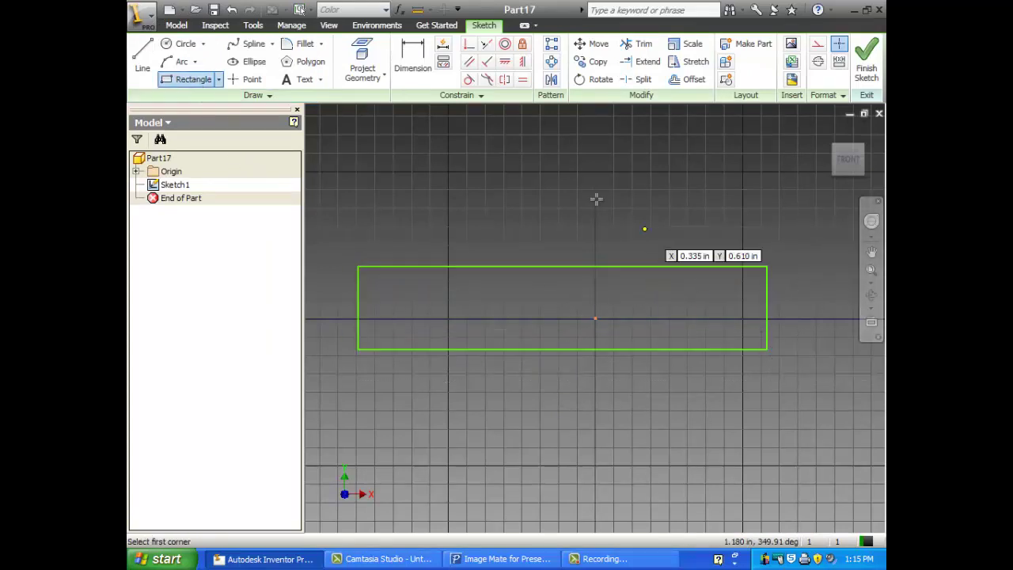
right_click(531, 195)
left_click(549, 201)
right_click(552, 209)
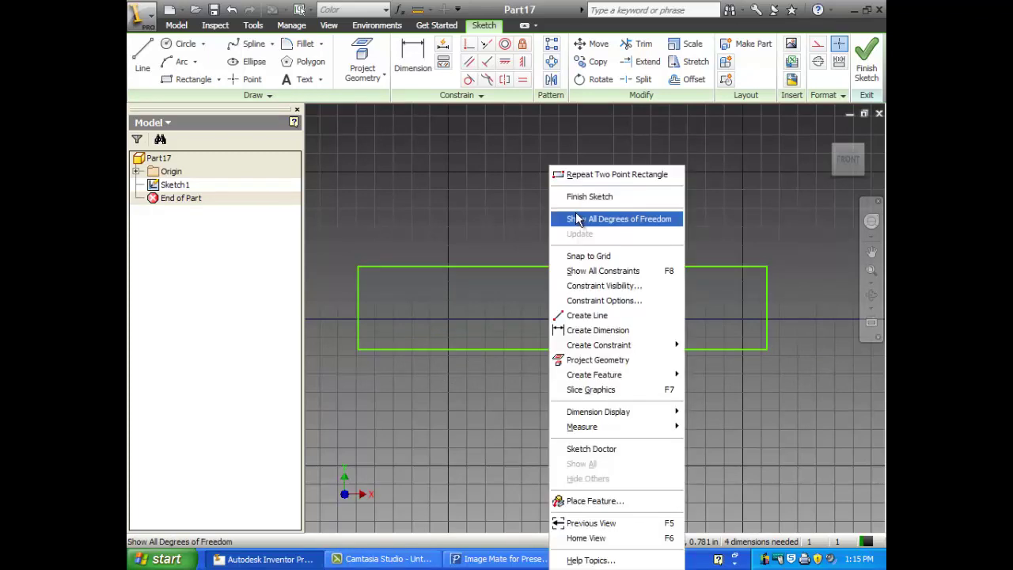
left_click(585, 196)
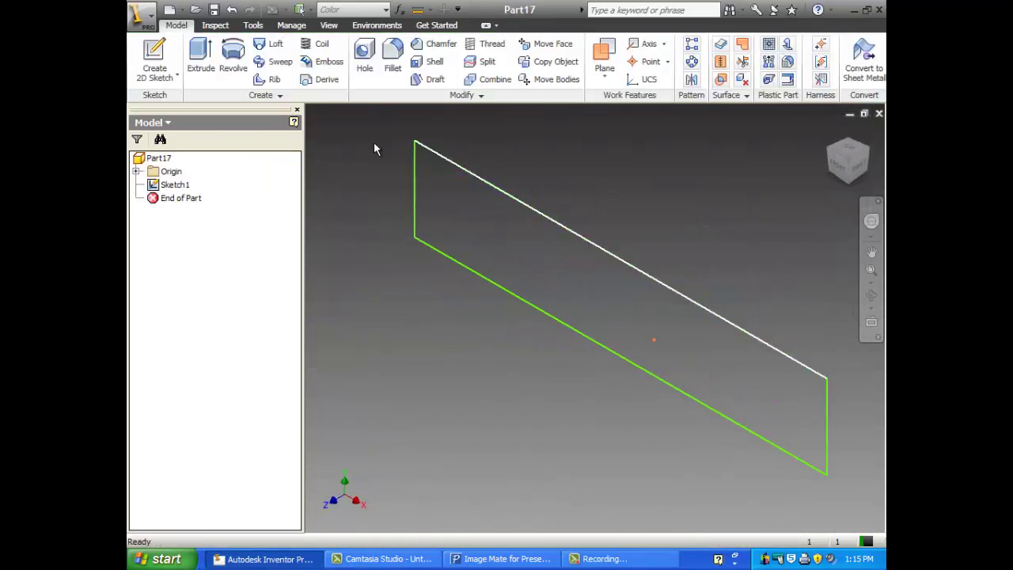
- Extrude the rectangle 1.5 in into a solid block
left_click(200, 56)
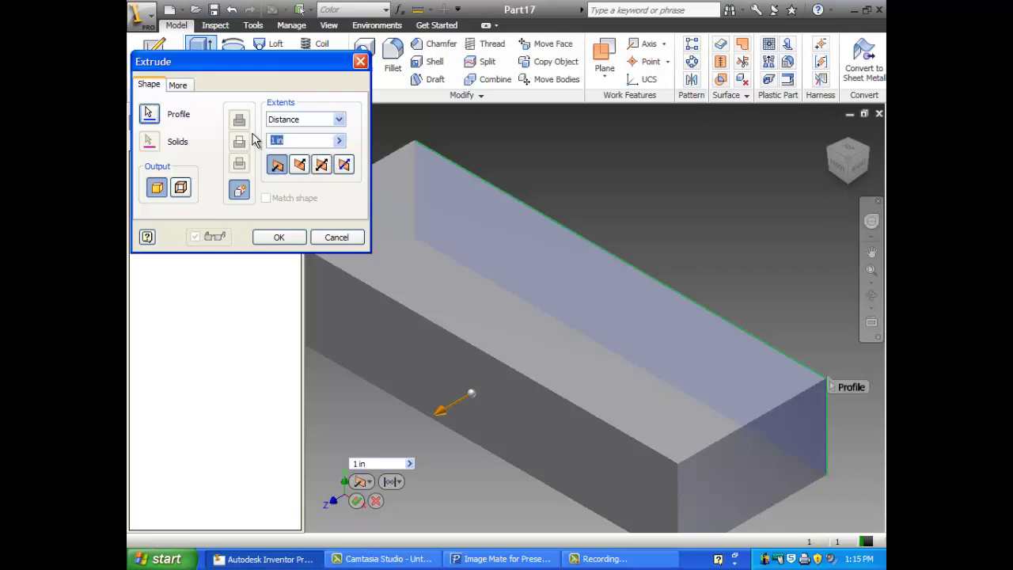
type("1.5")
key("Return")
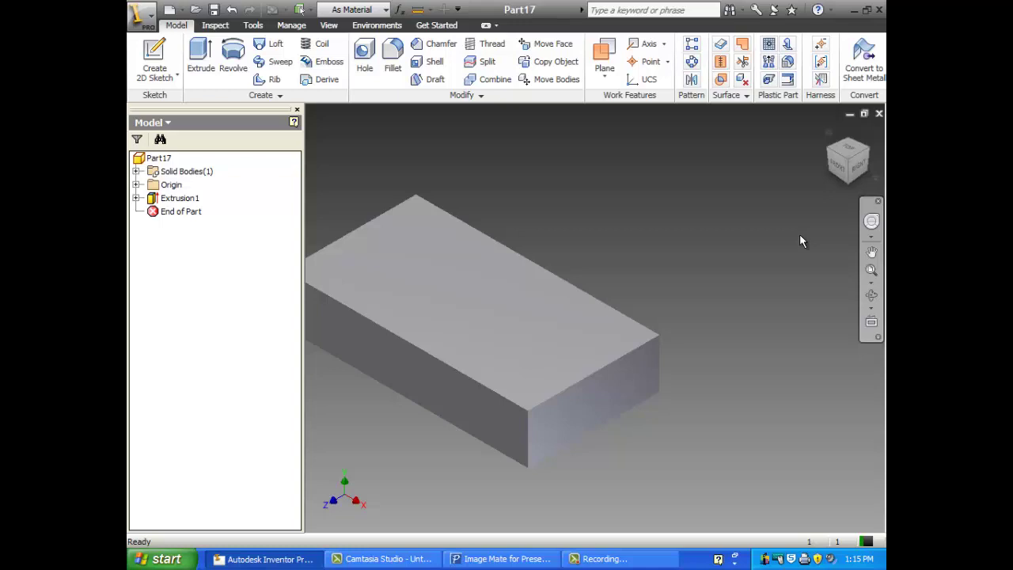
- Discard Part17's changes and create Part18 from the Standard.ipt template
left_click(879, 114)
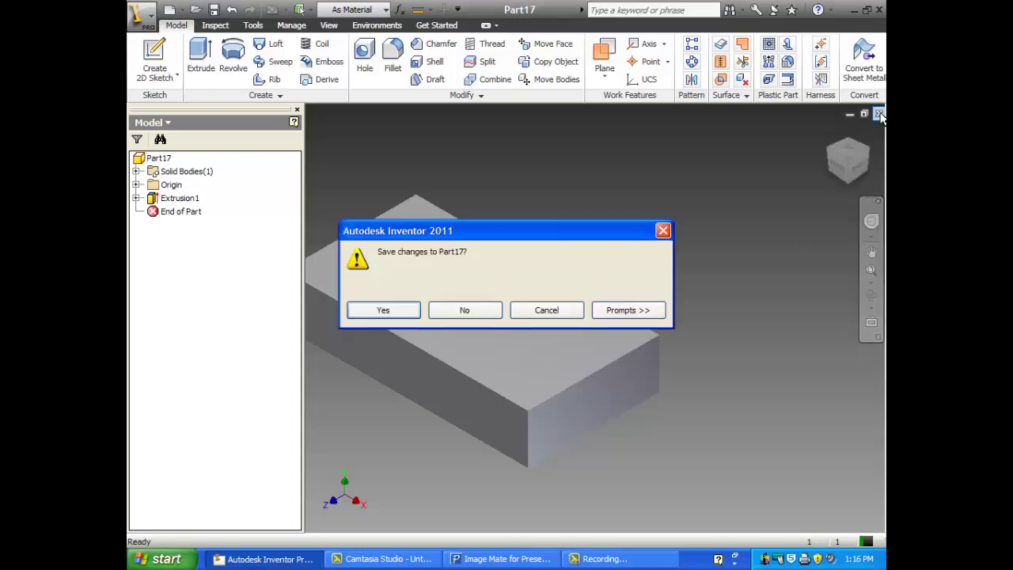
left_click(484, 312)
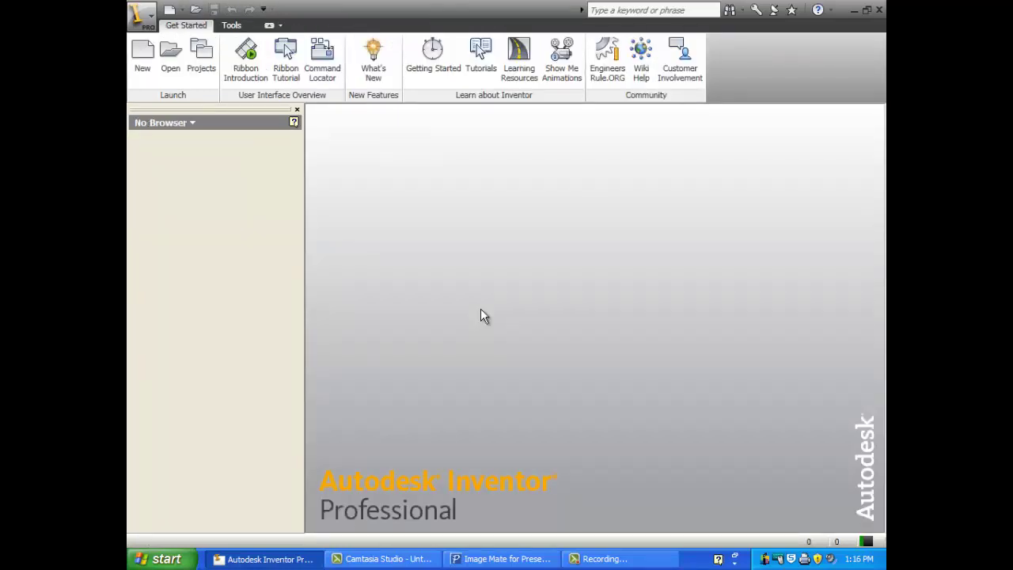
left_click(142, 54)
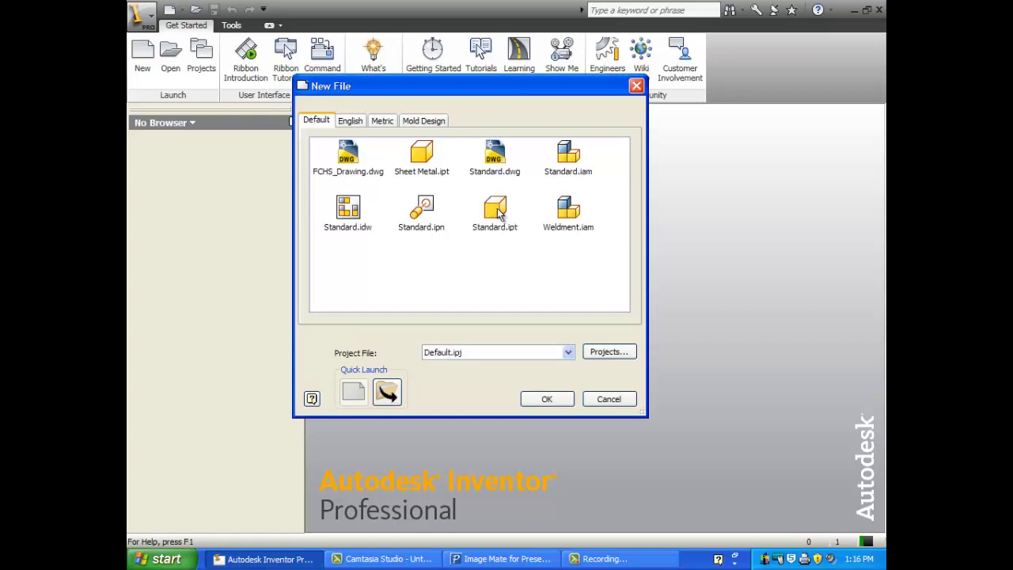
double_click(494, 210)
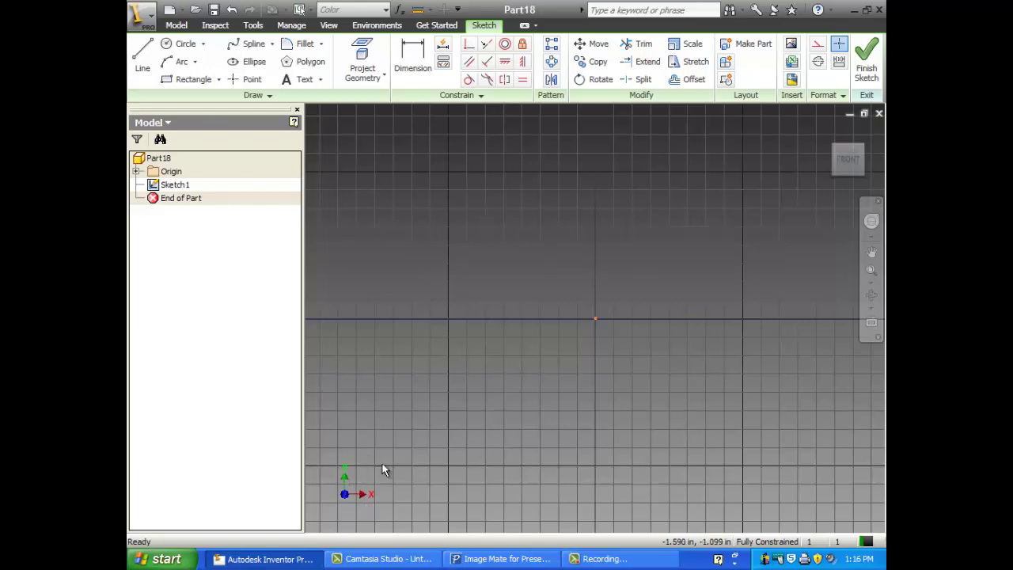
- Finish the empty Sketch1 and place Sketch2 on the Origin XZ Plane, viewed from the top
right_click(400, 205)
left_click(426, 196)
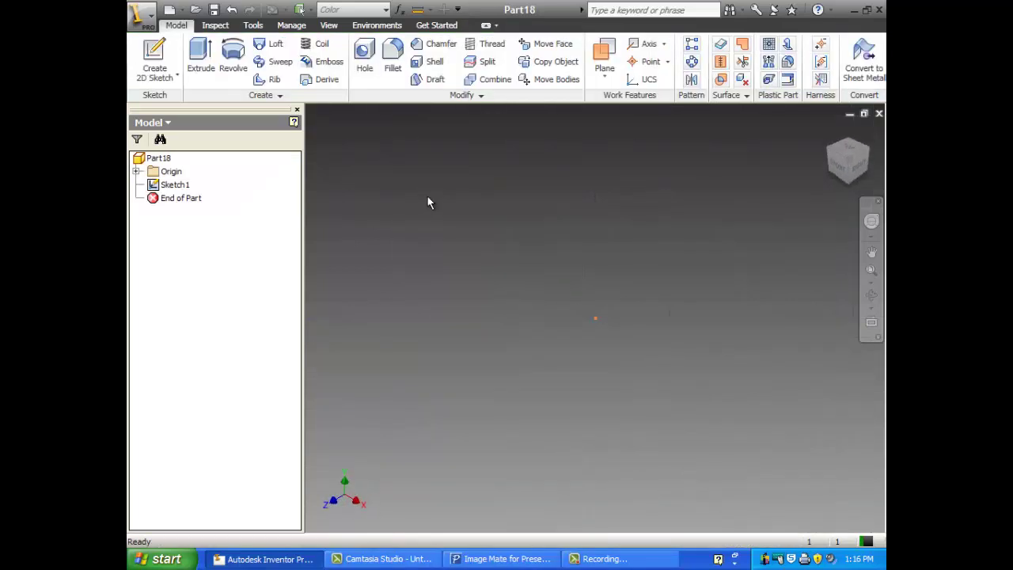
right_click(427, 198)
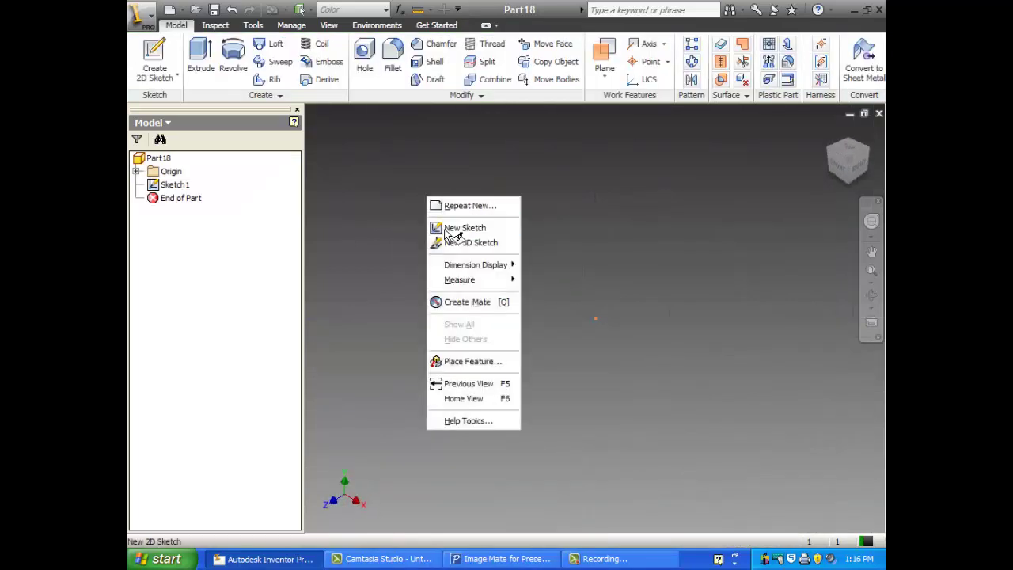
left_click(445, 228)
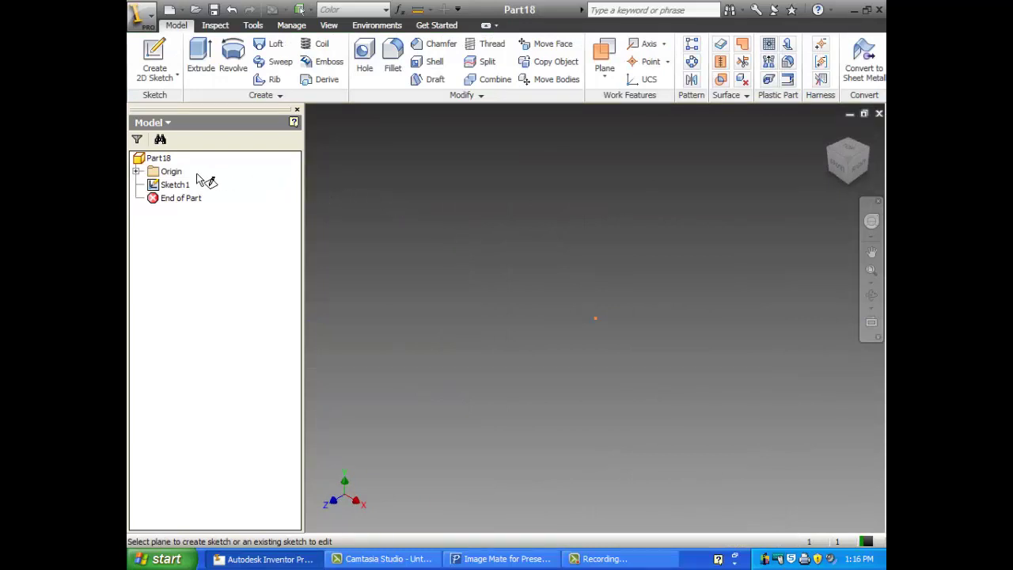
left_click(137, 171)
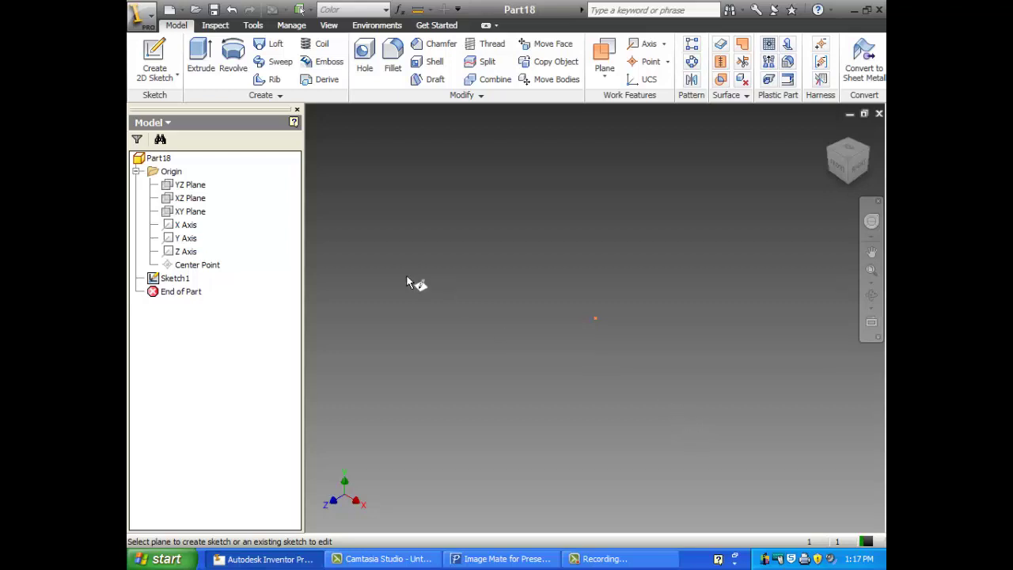
left_click(200, 200)
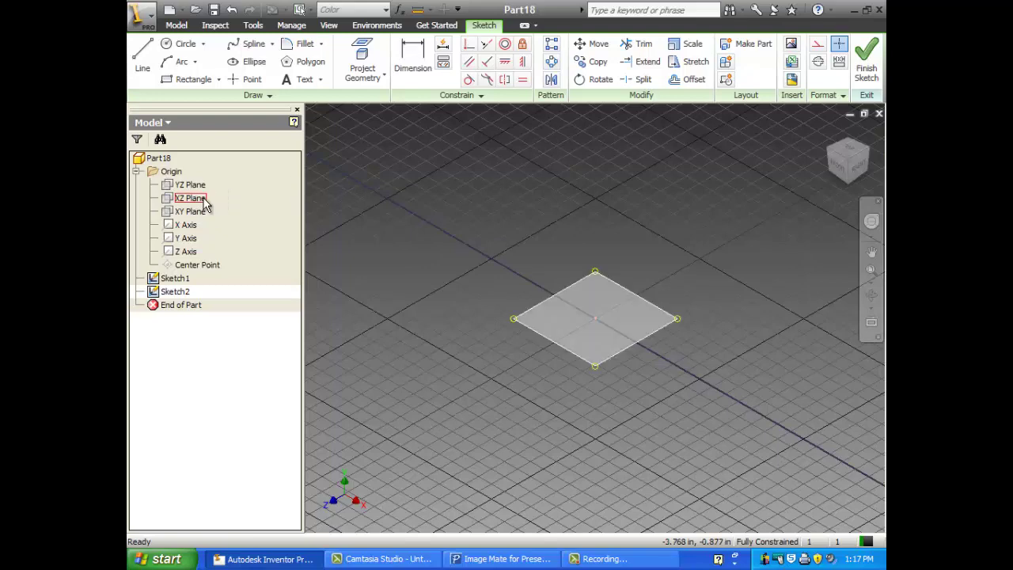
left_click(848, 148)
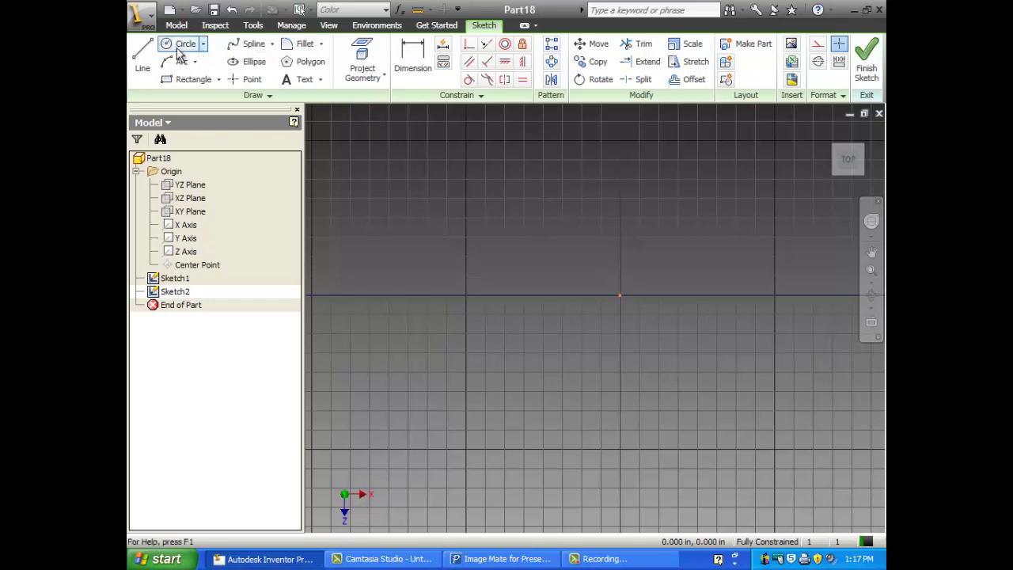
- Draw the top-view rectangle from two corner points on the XZ sketch and finish it
left_click(193, 79)
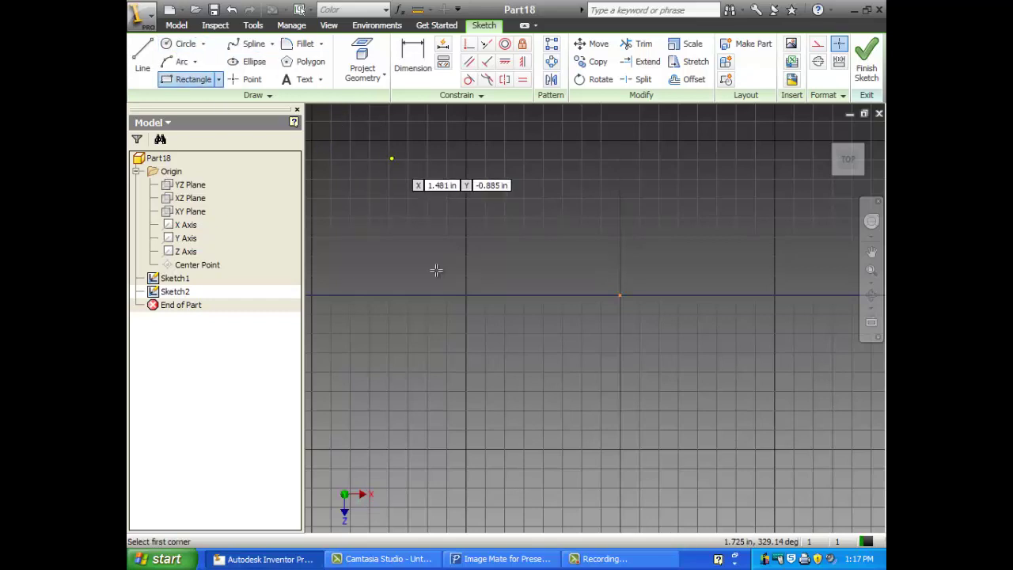
left_click(391, 158)
left_click(782, 418)
right_click(602, 339)
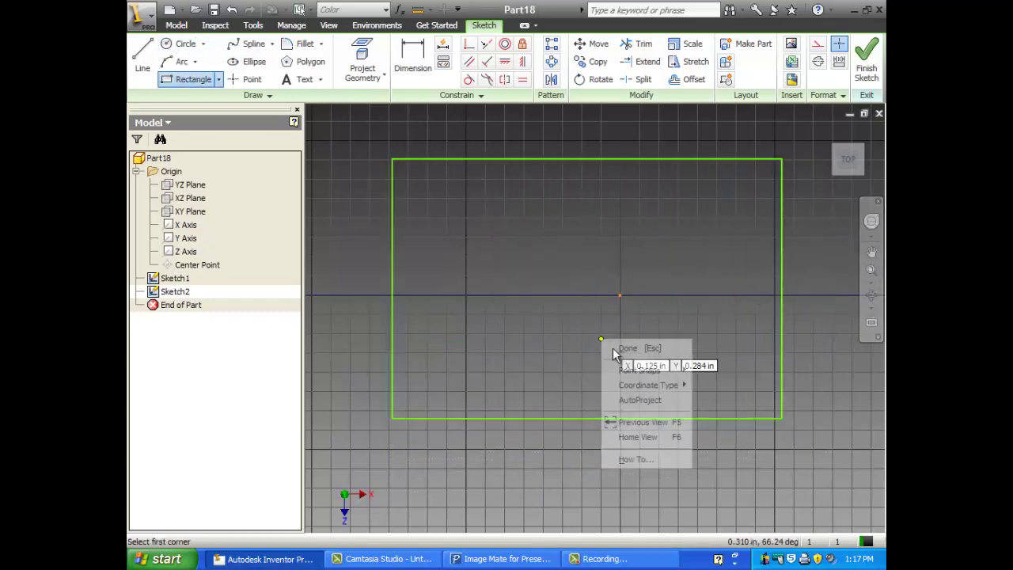
left_click(612, 347)
right_click(604, 344)
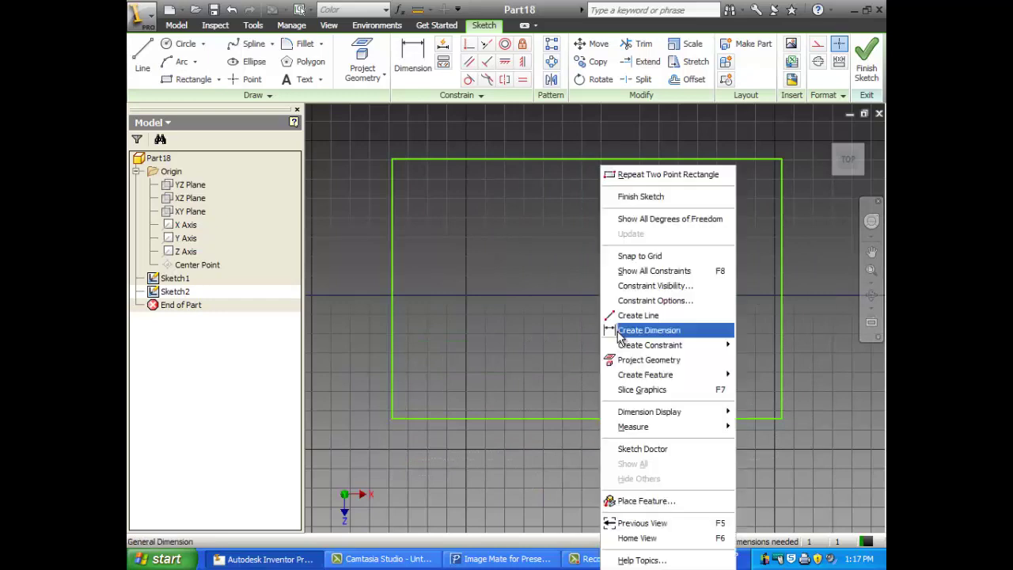
left_click(654, 197)
- Extrude the rectangle 1 in into a solid box, viewed isometrically
left_click(826, 132)
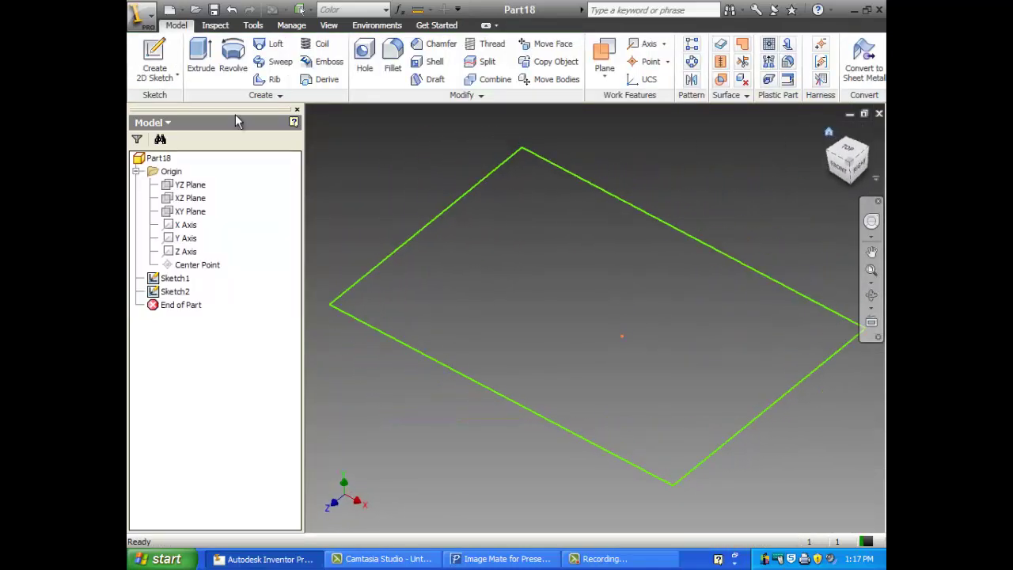
left_click(201, 53)
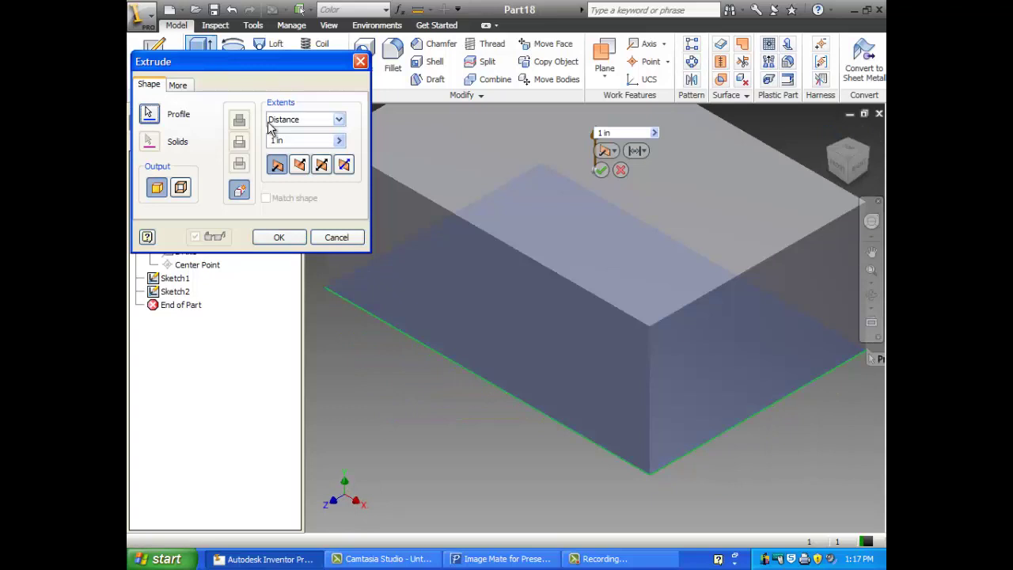
left_click(290, 237)
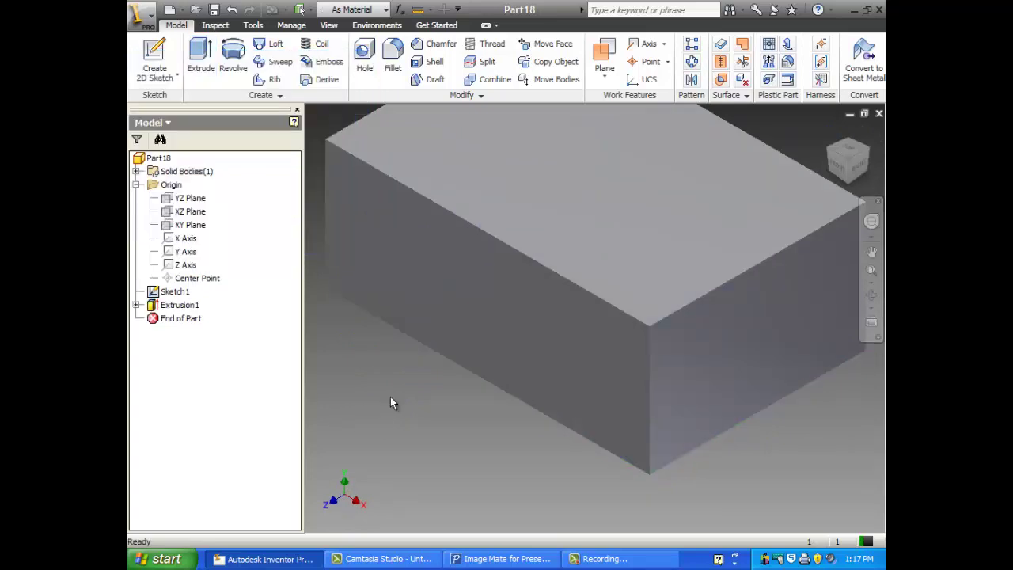
- Close Part18 without saving and create Part19 from the Standard.ipt template
left_click(879, 113)
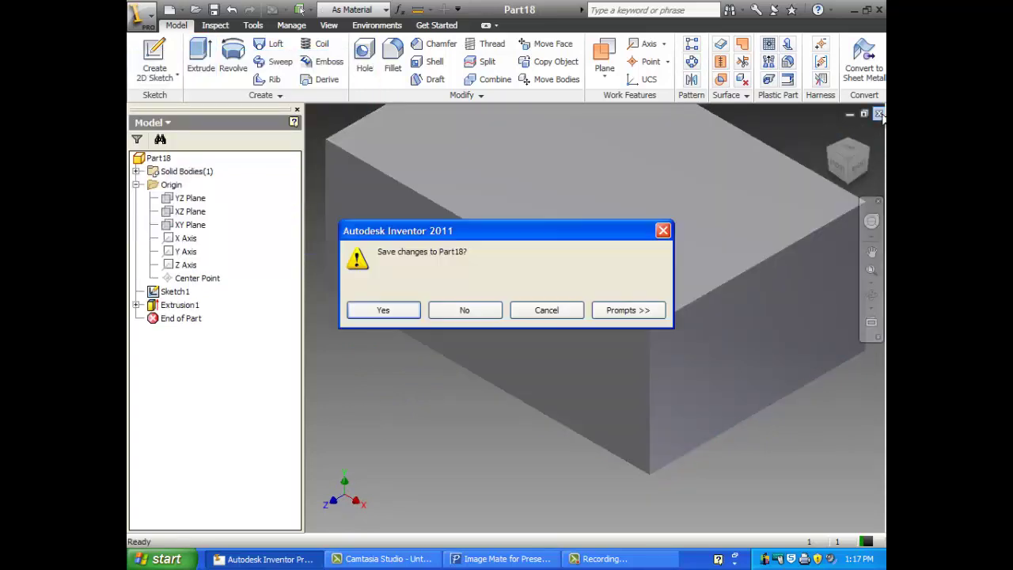
left_click(473, 311)
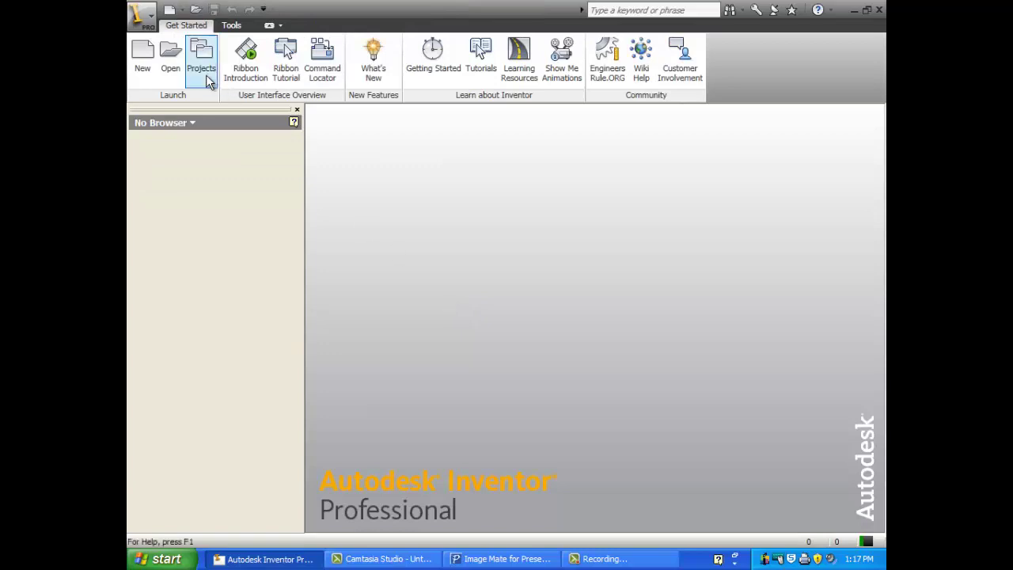
left_click(144, 62)
double_click(491, 209)
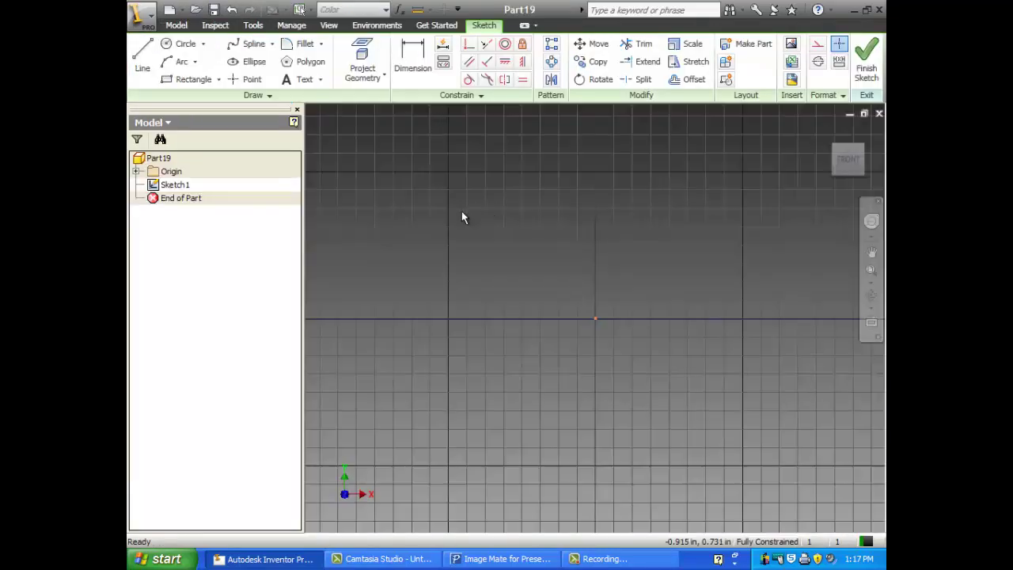
- Finish the empty default sketch and start Sketch2 on the XZ Plane, viewed from the top
right_click(464, 217)
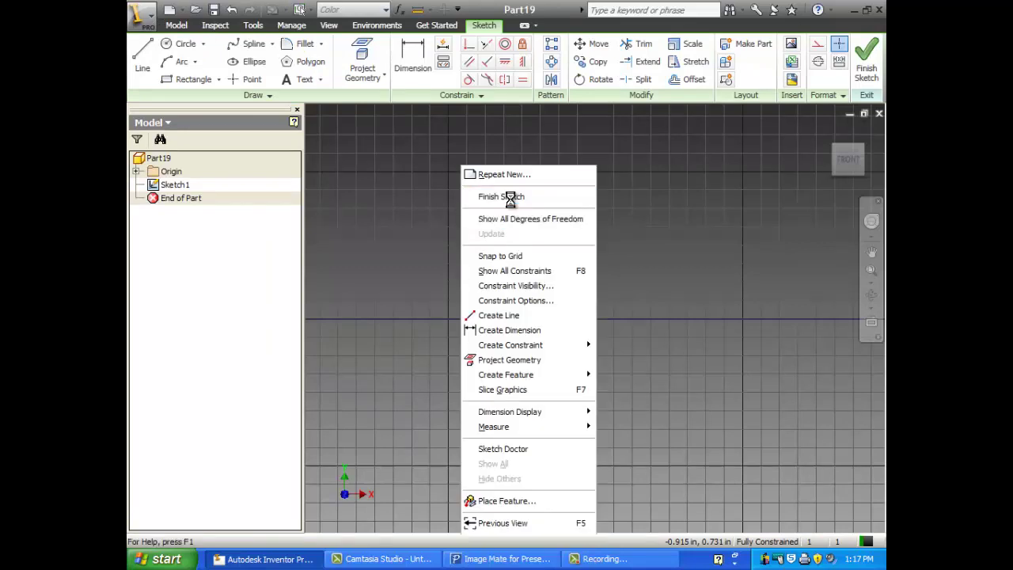
left_click(510, 196)
right_click(510, 199)
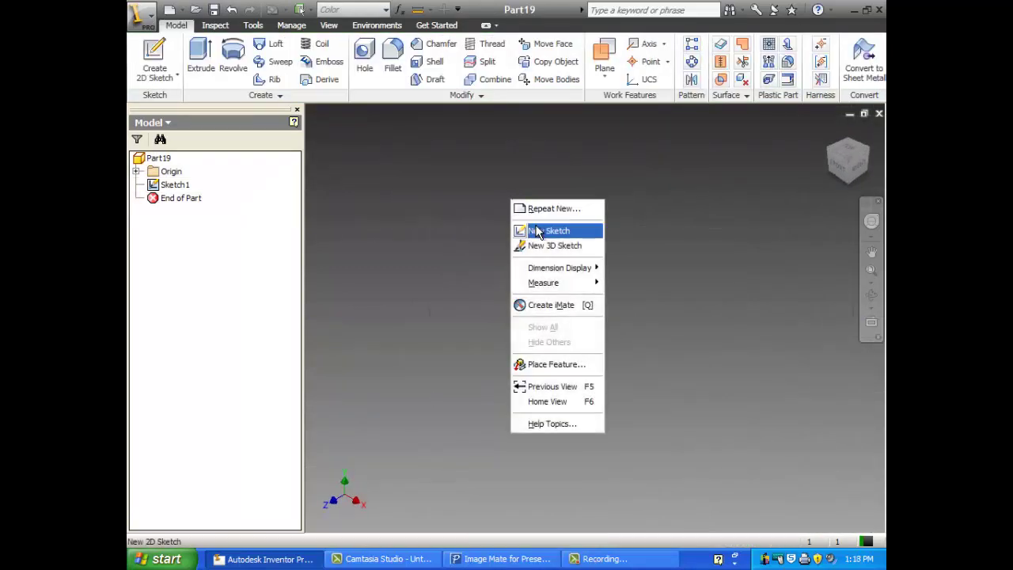
left_click(536, 229)
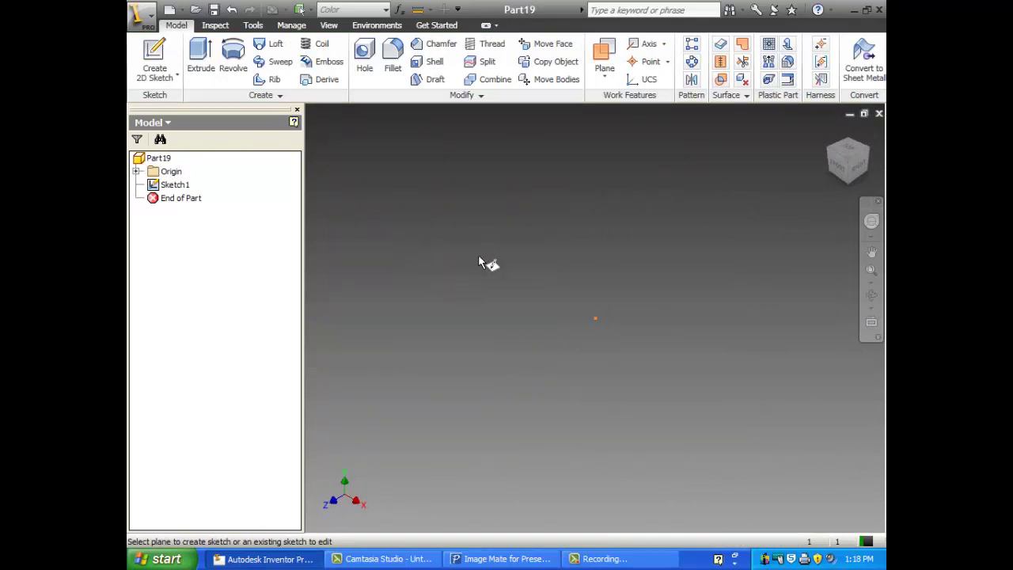
left_click(136, 172)
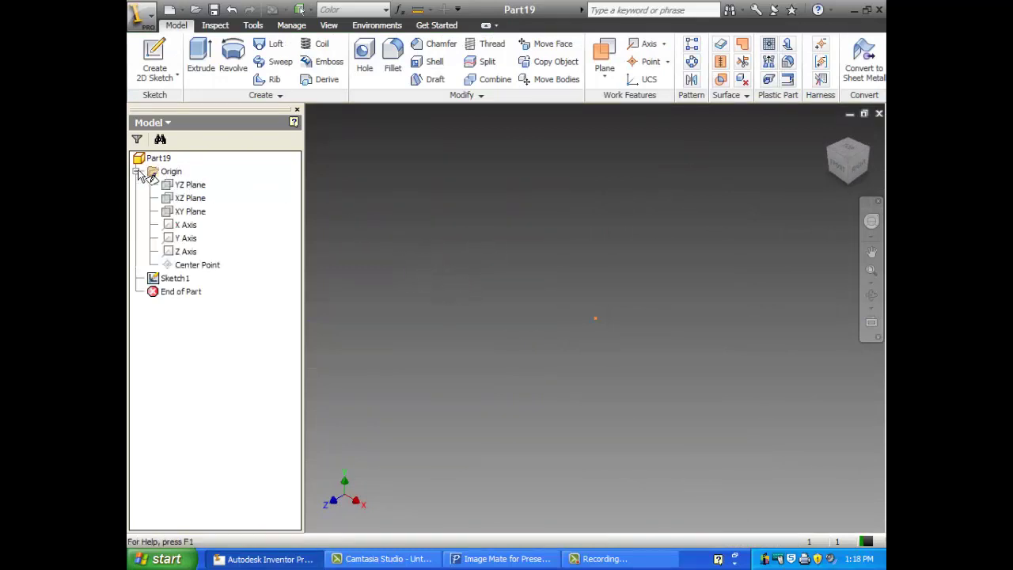
left_click(193, 201)
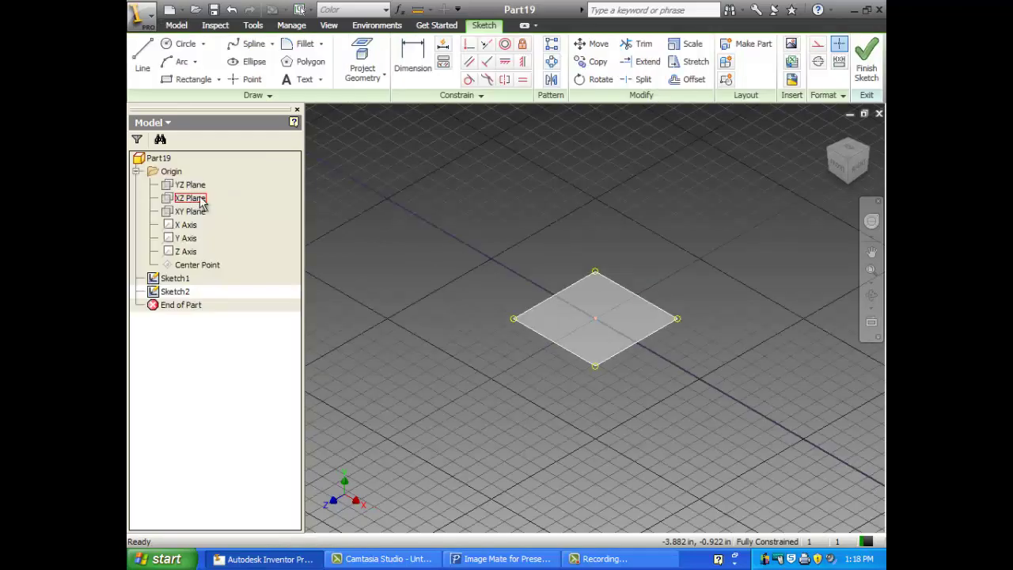
left_click(850, 148)
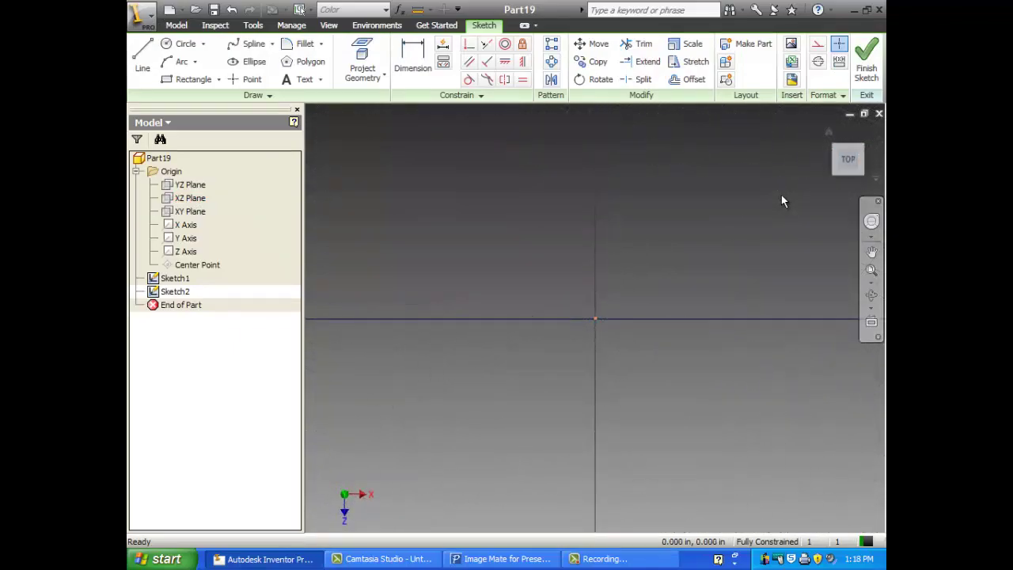